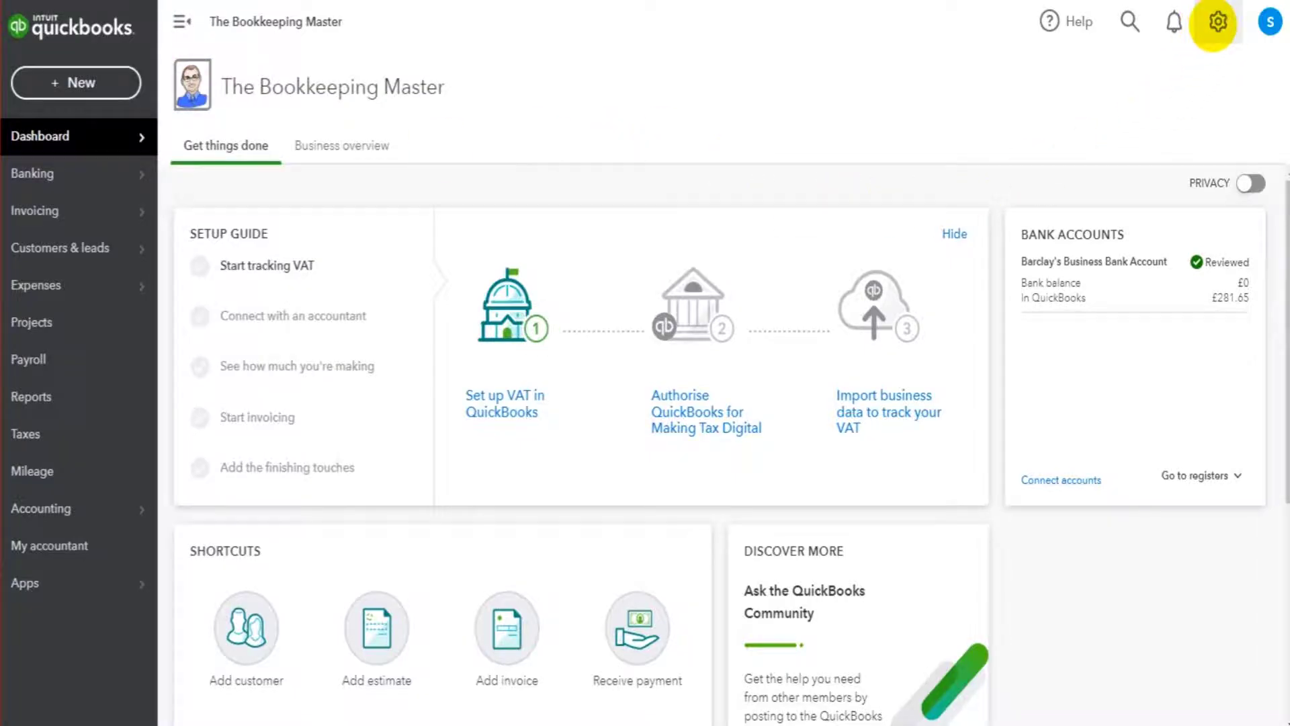
- Open the Advanced section of Account and settings, leaving the previous section unsaved
{"action": "left_click", "coordinate": [1215, 23]}
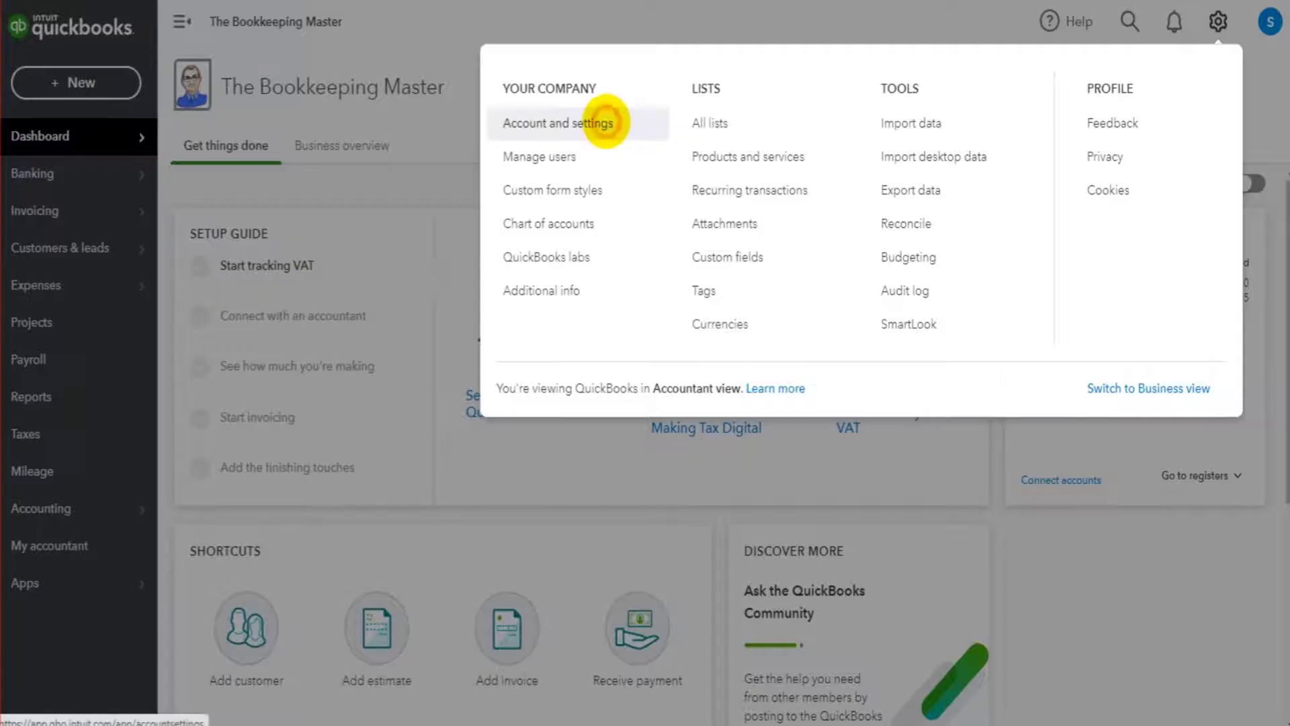
{"action": "left_click", "coordinate": [606, 122]}
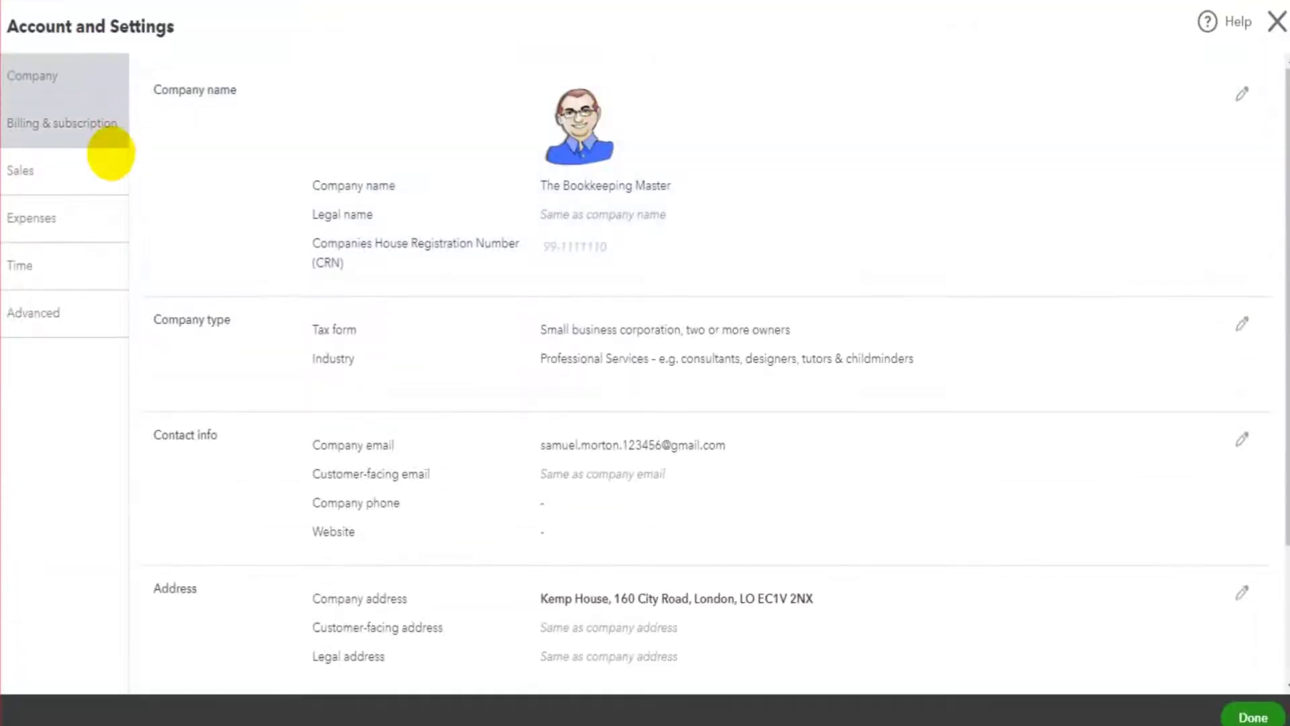
{"action": "left_click", "coordinate": [48, 313]}
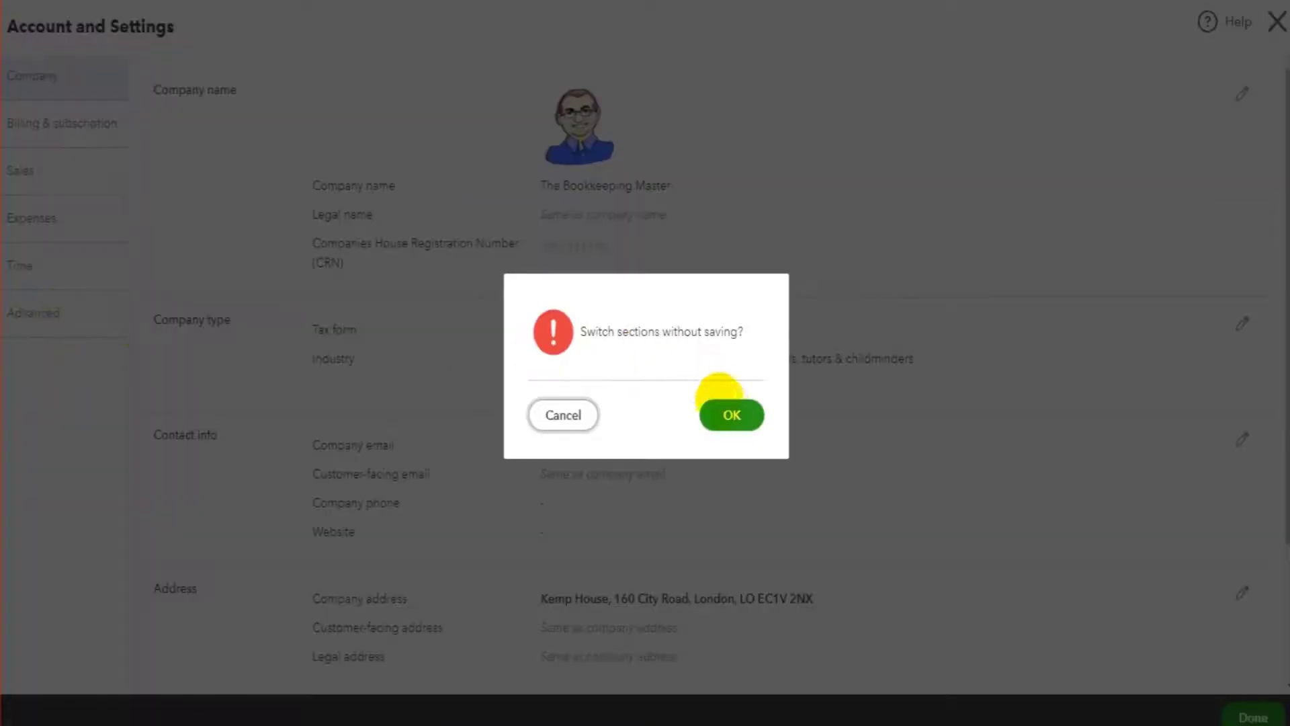
{"action": "left_click", "coordinate": [729, 414]}
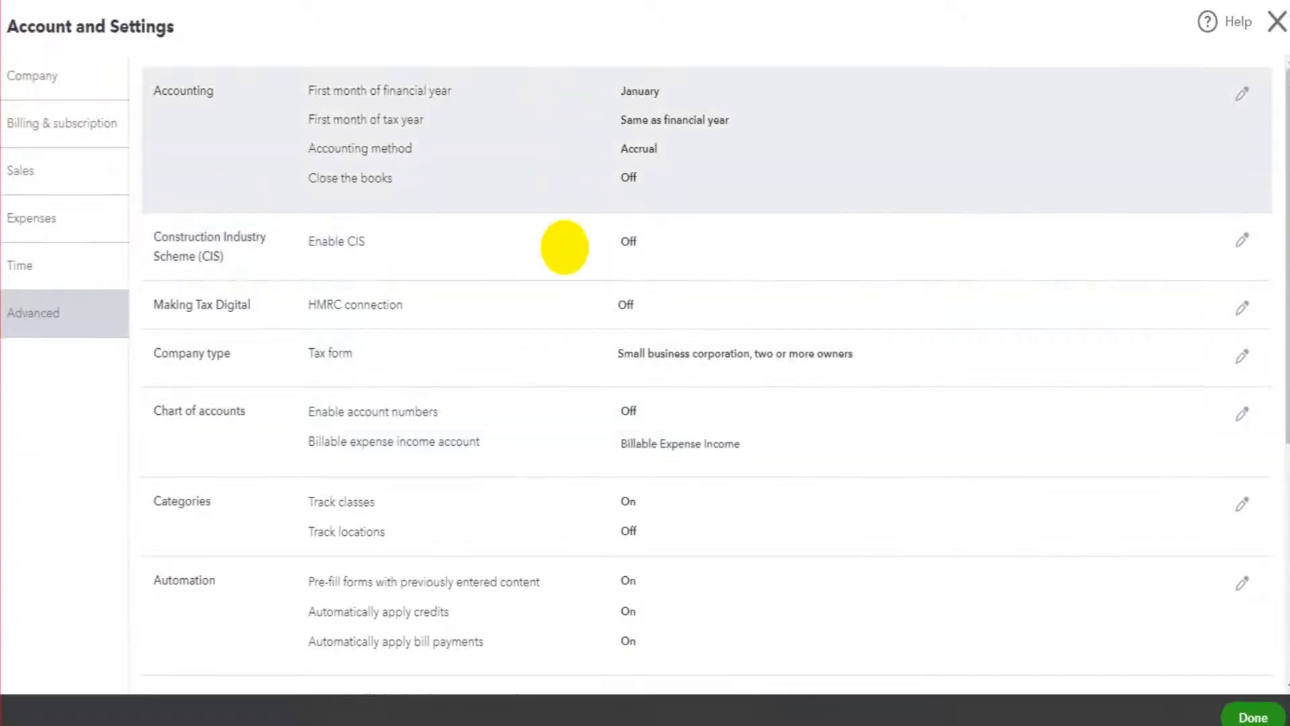
{"action": "scroll", "coordinate": [553, 273], "scroll_direction": "down", "scroll_amount": 3}
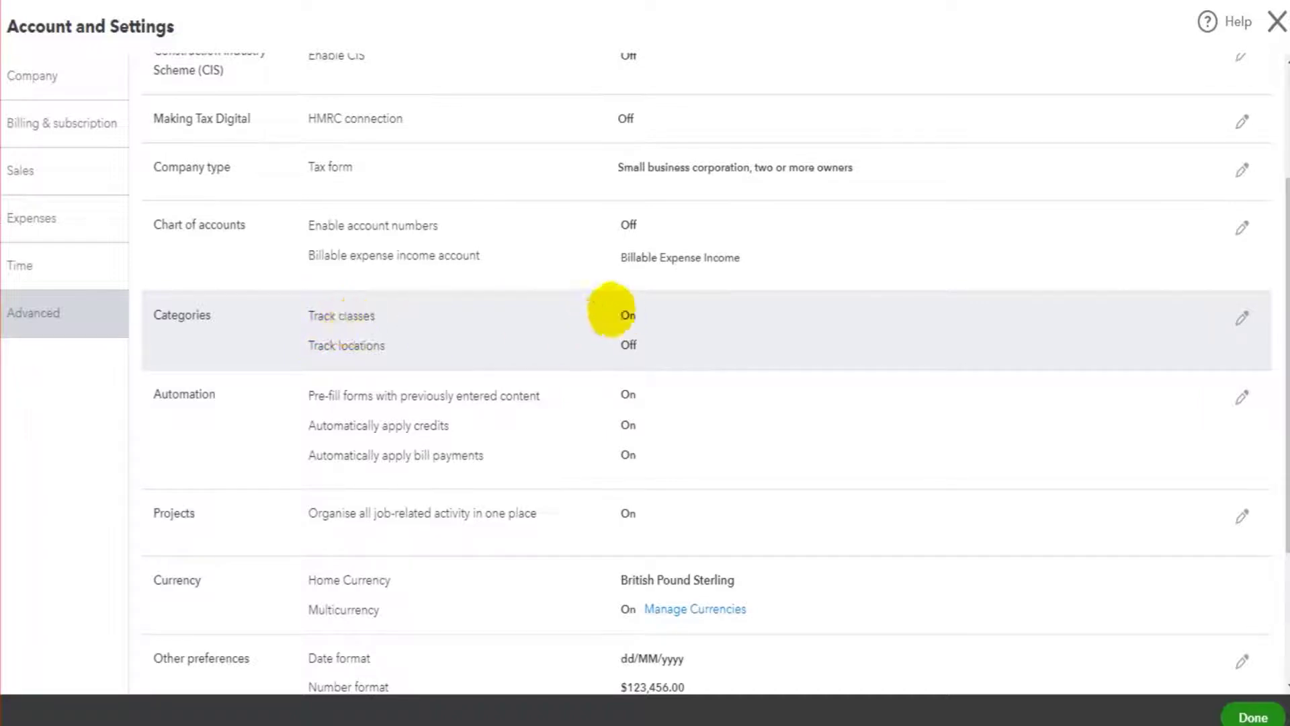
- Keep class tracking on, with one class per transaction row and no unassigned-class warning
{"action": "left_click", "coordinate": [604, 331]}
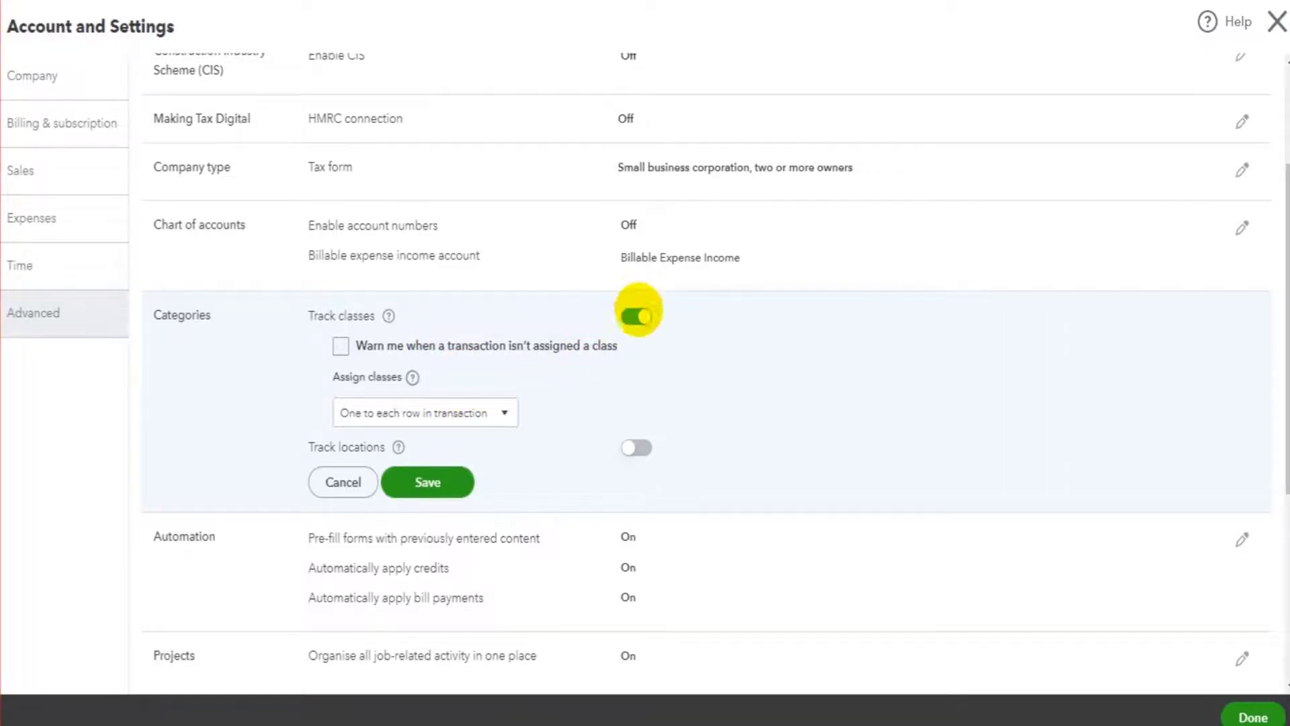
{"action": "left_click", "coordinate": [374, 343]}
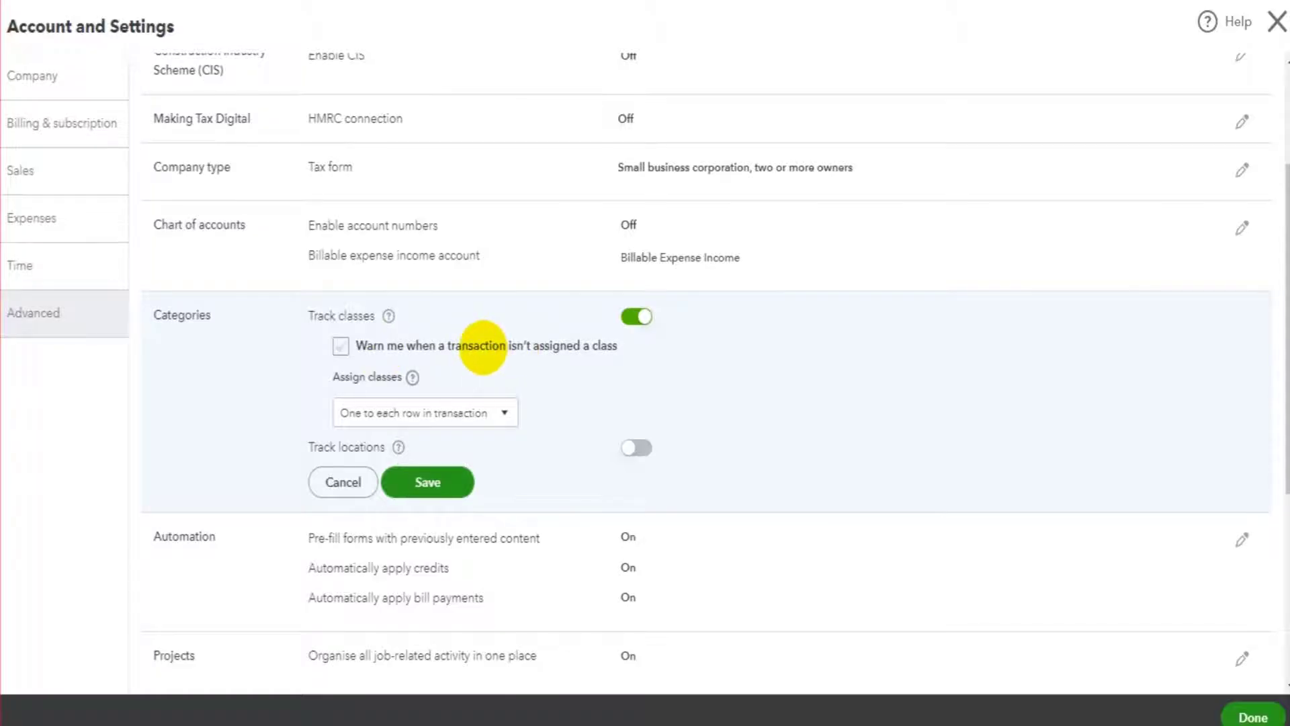
{"action": "left_click", "coordinate": [482, 347]}
{"action": "left_click", "coordinate": [483, 346]}
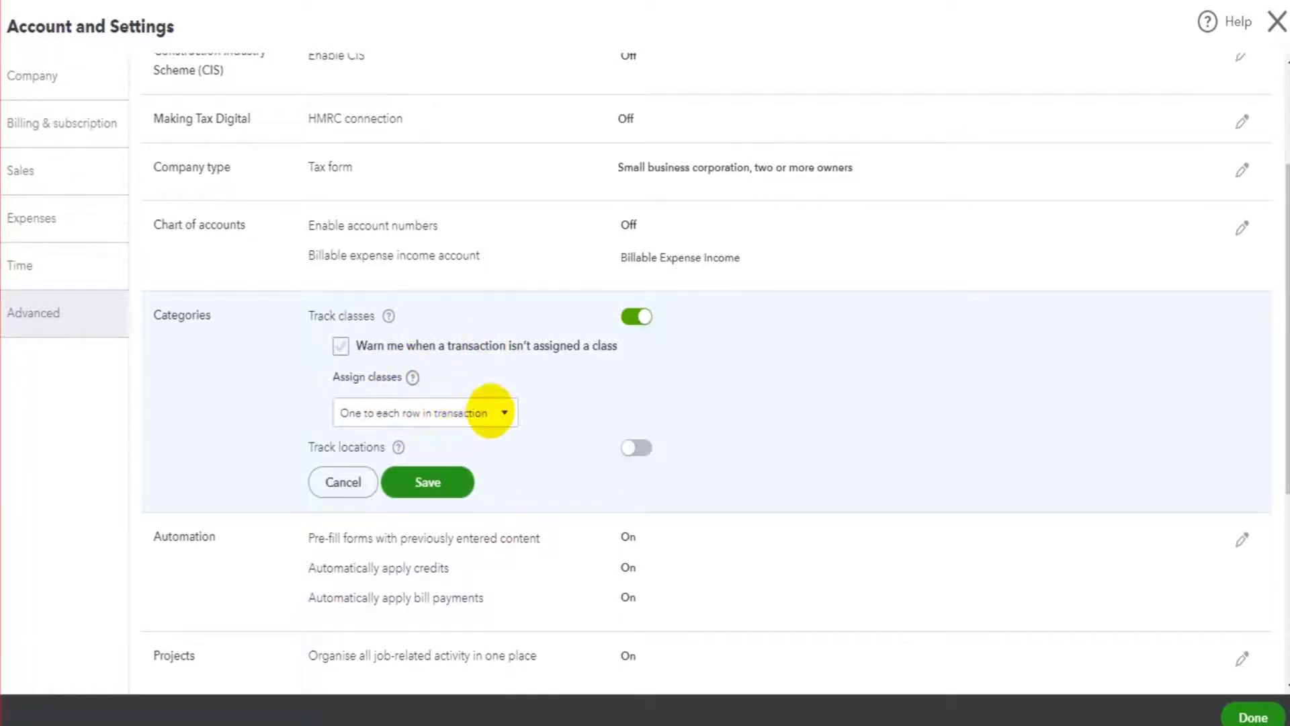
{"action": "left_click", "coordinate": [495, 411]}
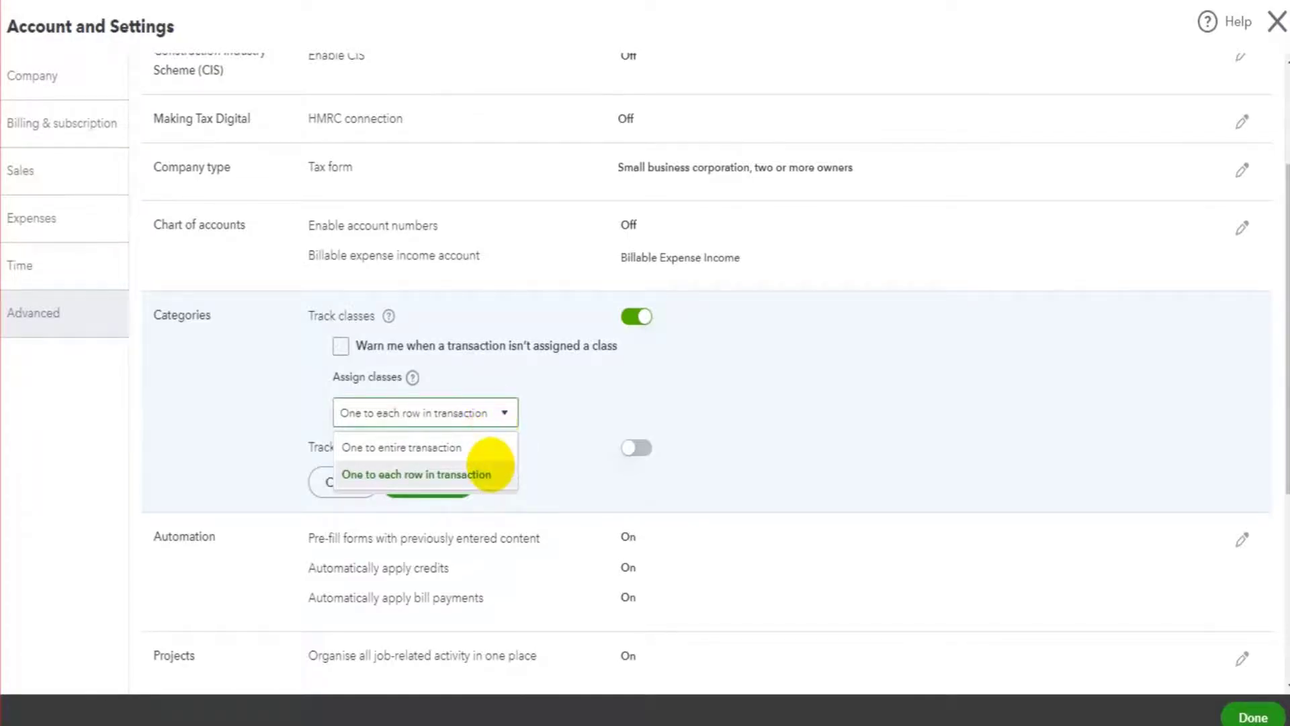
{"action": "left_click", "coordinate": [490, 471]}
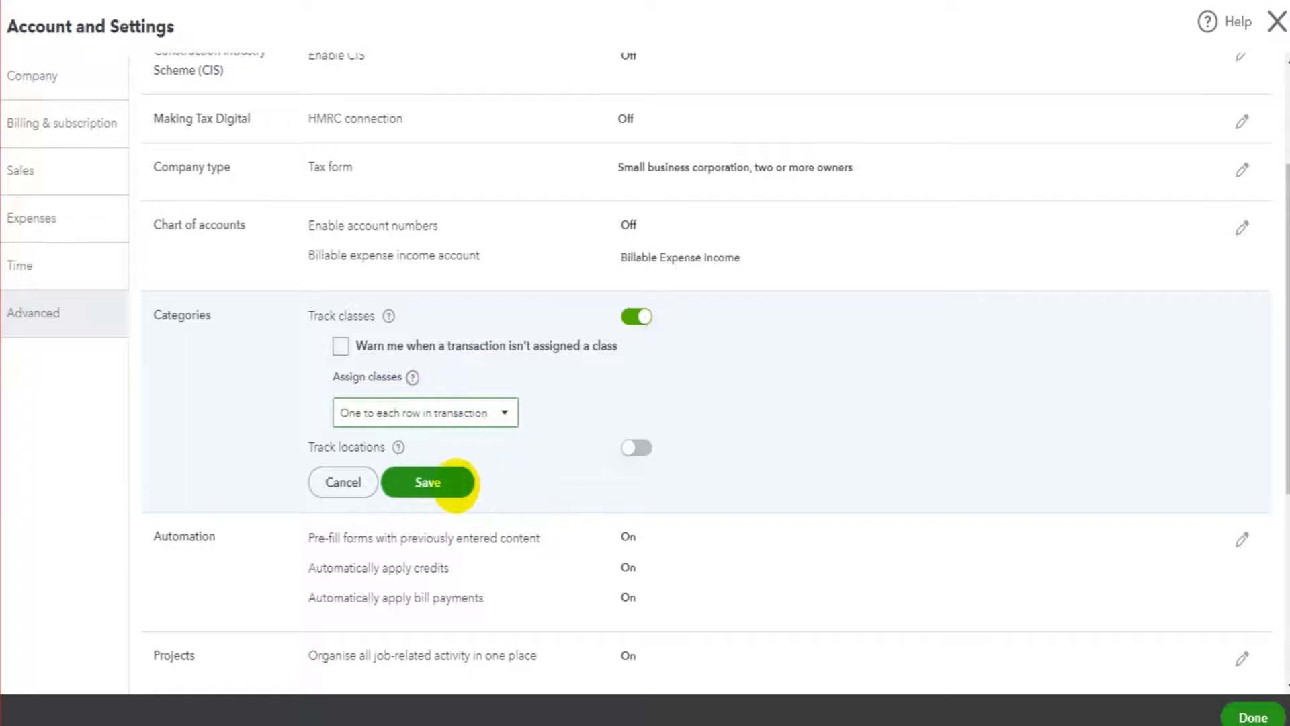
{"action": "left_click", "coordinate": [450, 483]}
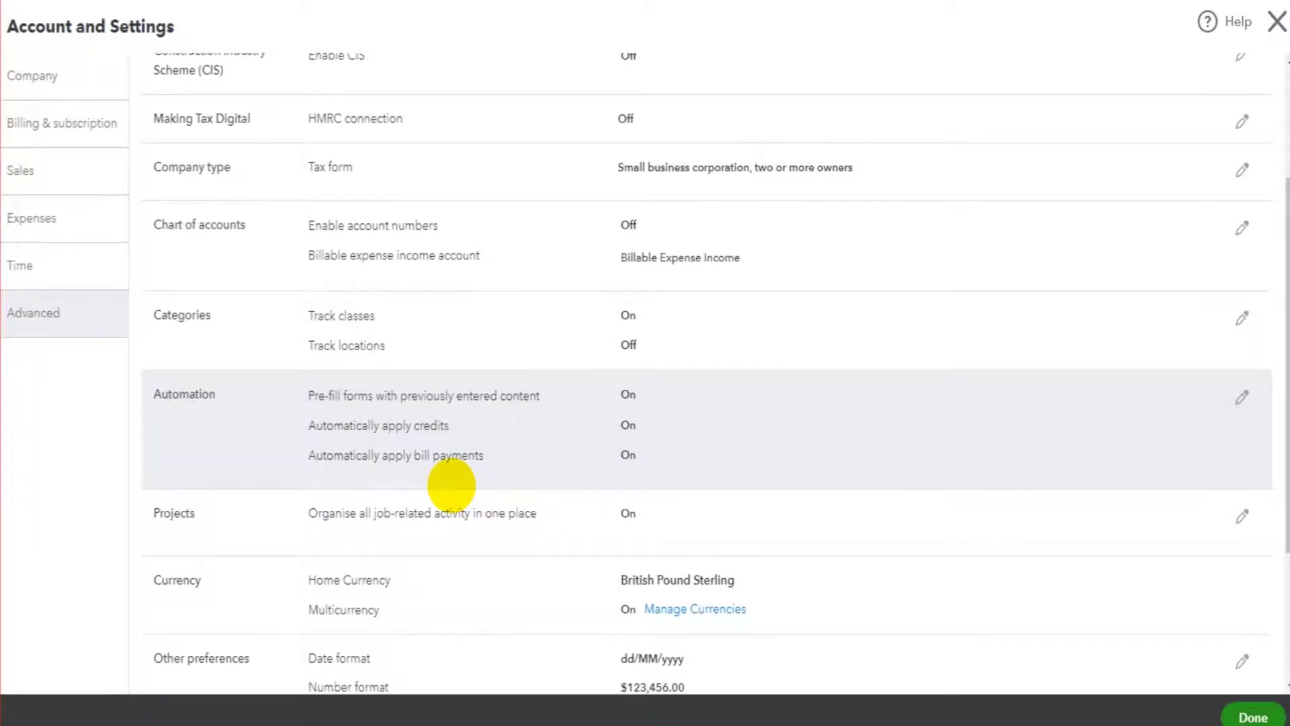
{"action": "left_click", "coordinate": [426, 293]}
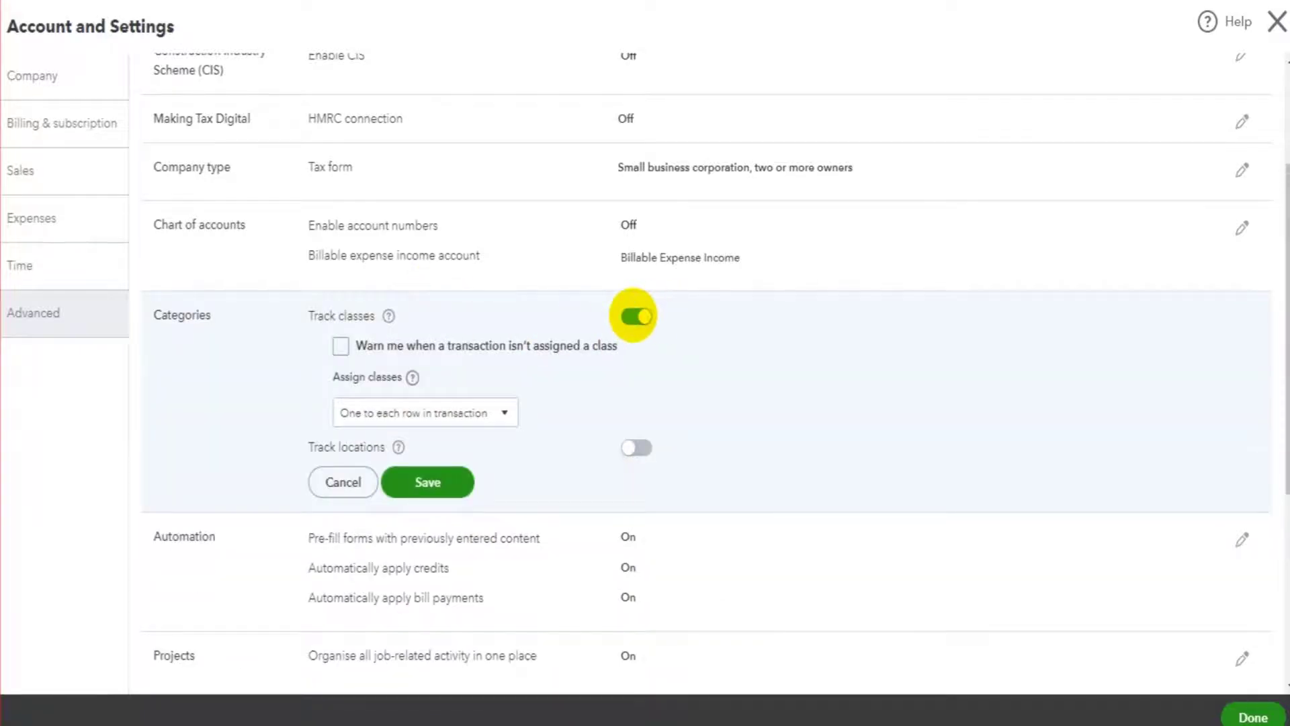
- Close the settings and open supplier FreeBookkeepingAccounting.com from the Suppliers list
{"action": "left_click", "coordinate": [1255, 714]}
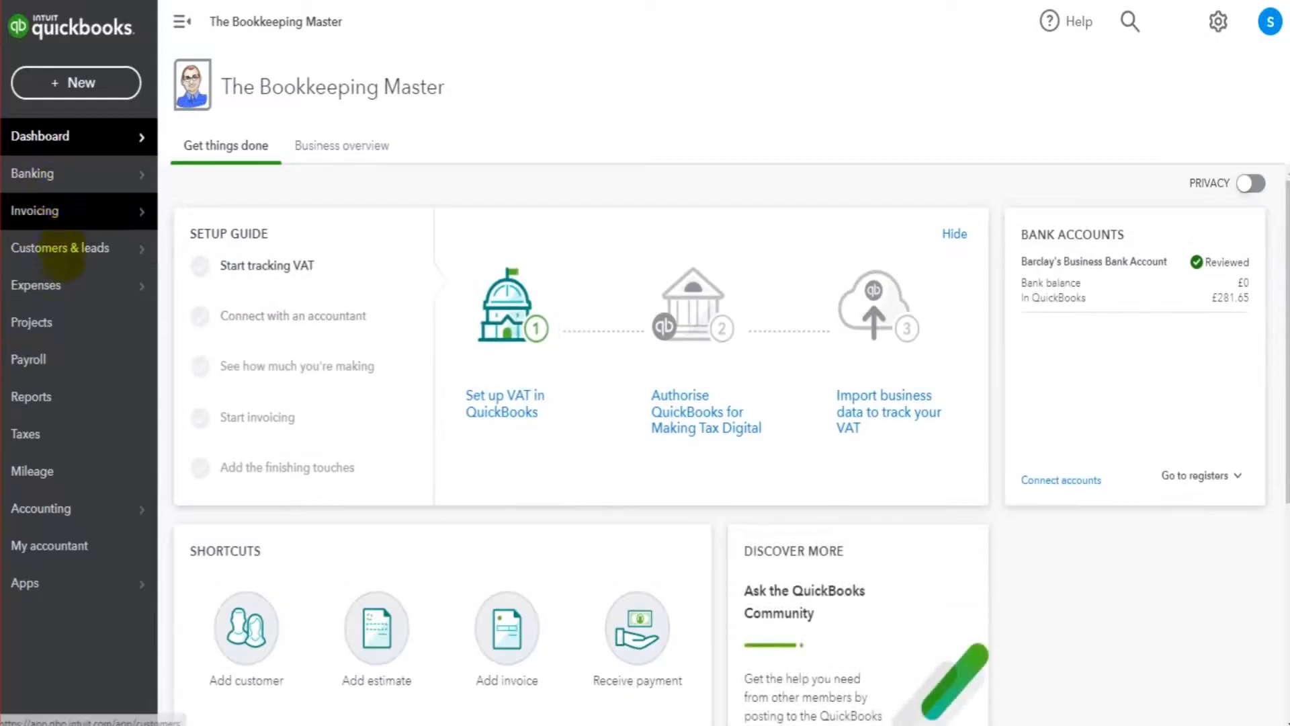
{"action": "left_click", "coordinate": [62, 286]}
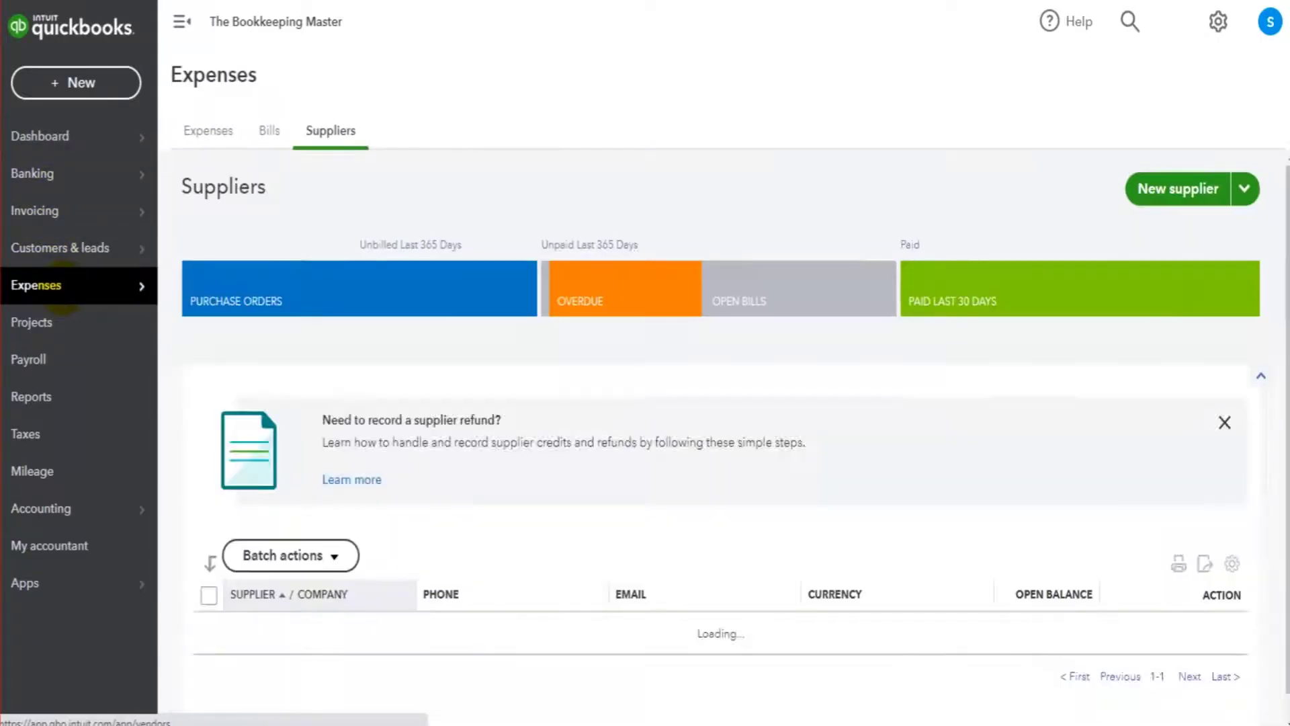
{"action": "scroll", "coordinate": [671, 403], "scroll_direction": "down", "scroll_amount": 1}
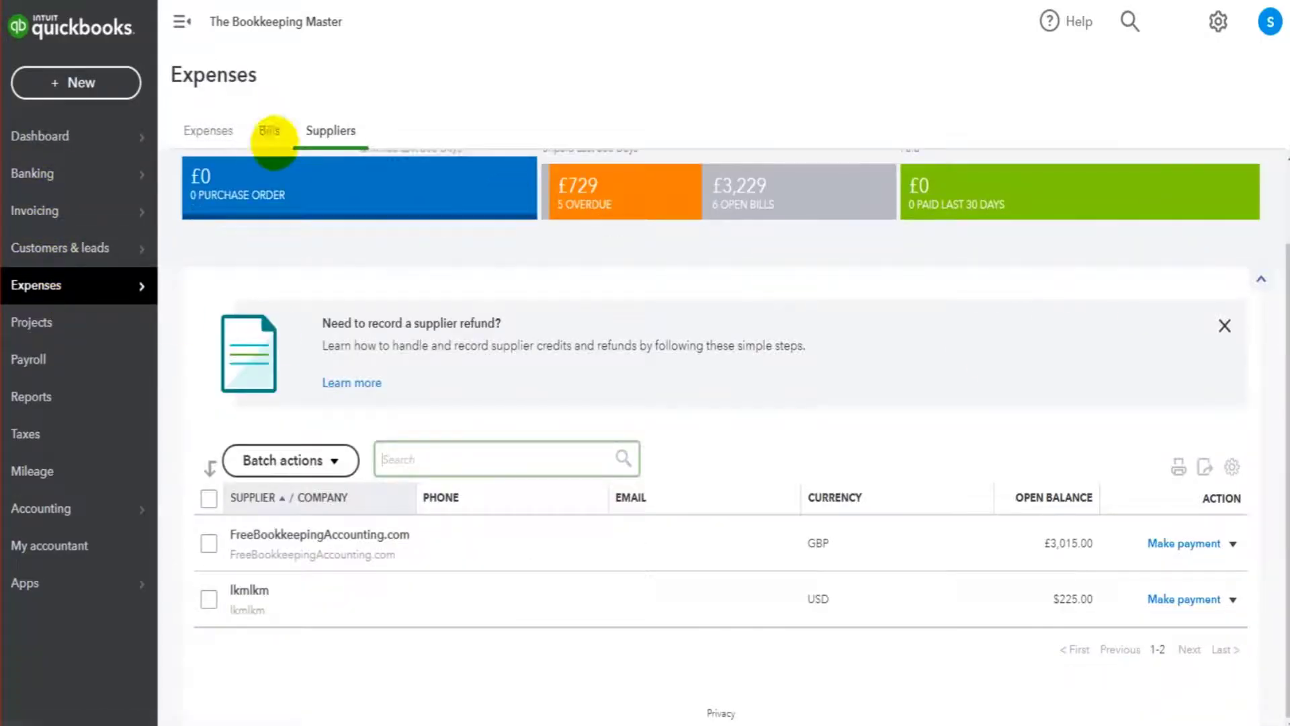
{"action": "scroll", "coordinate": [807, 503], "scroll_direction": "up", "scroll_amount": 1}
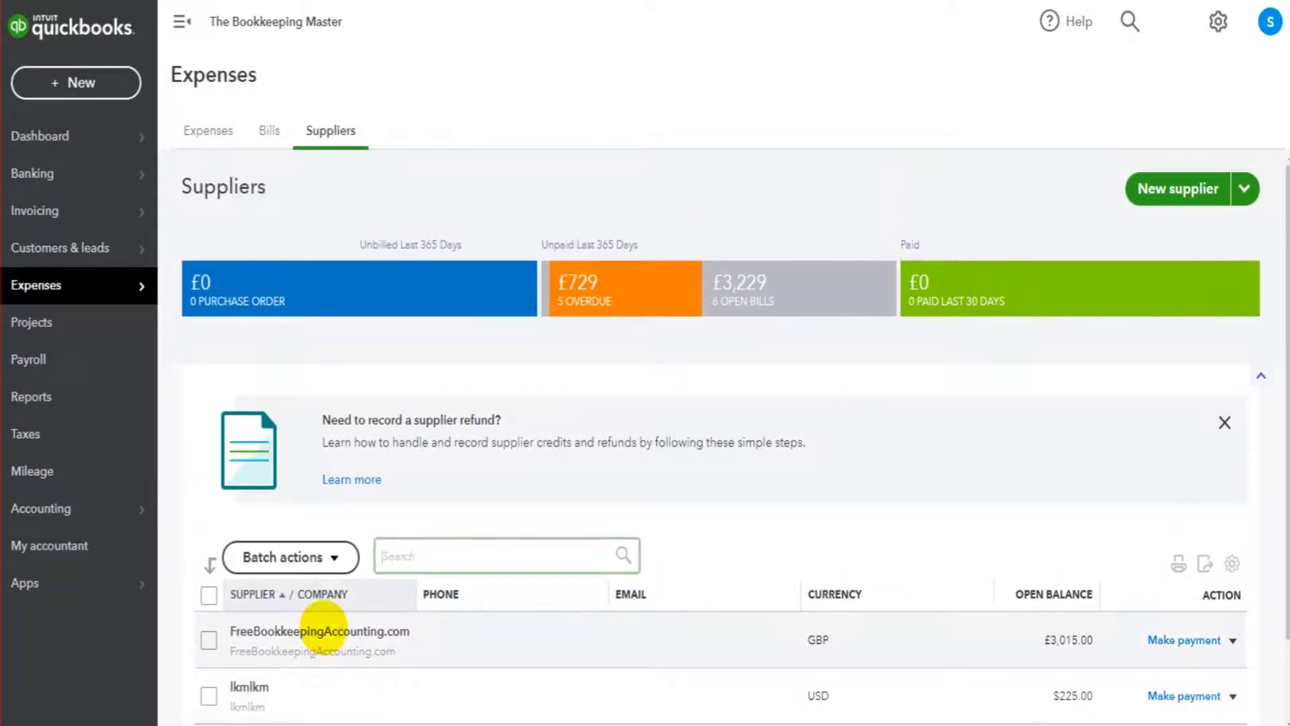
{"action": "left_click", "coordinate": [323, 631]}
- Start a bill for the supplier, check the line's Class choices, then discard the bill unsaved
{"action": "left_click", "coordinate": [1212, 181]}
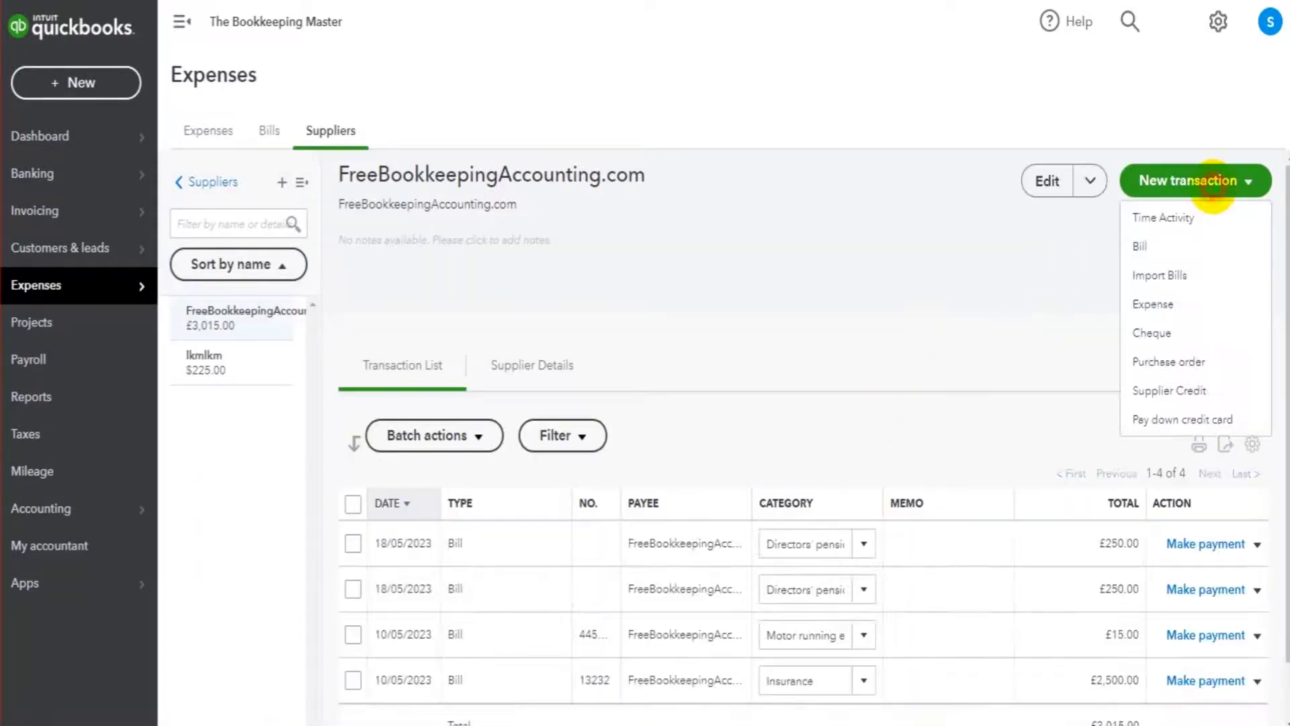
{"action": "left_click", "coordinate": [1169, 246]}
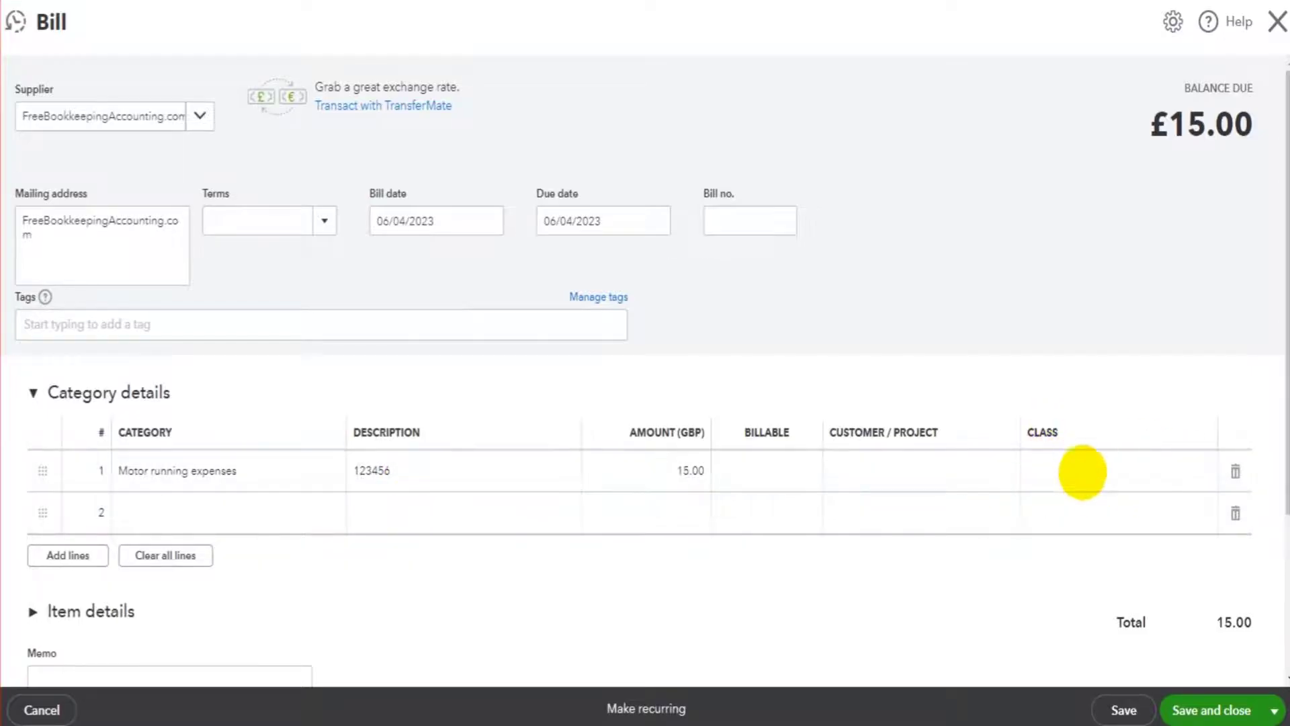
{"action": "left_click", "coordinate": [1087, 470]}
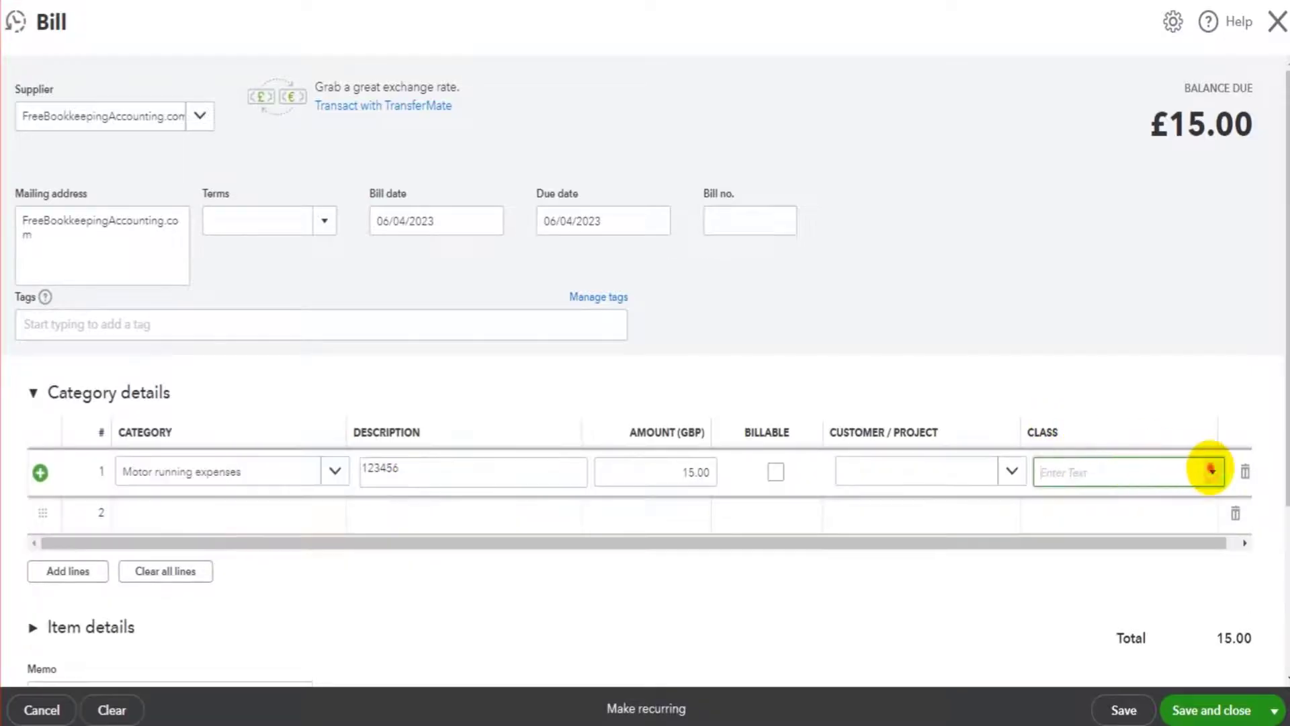
{"action": "left_click", "coordinate": [1210, 471]}
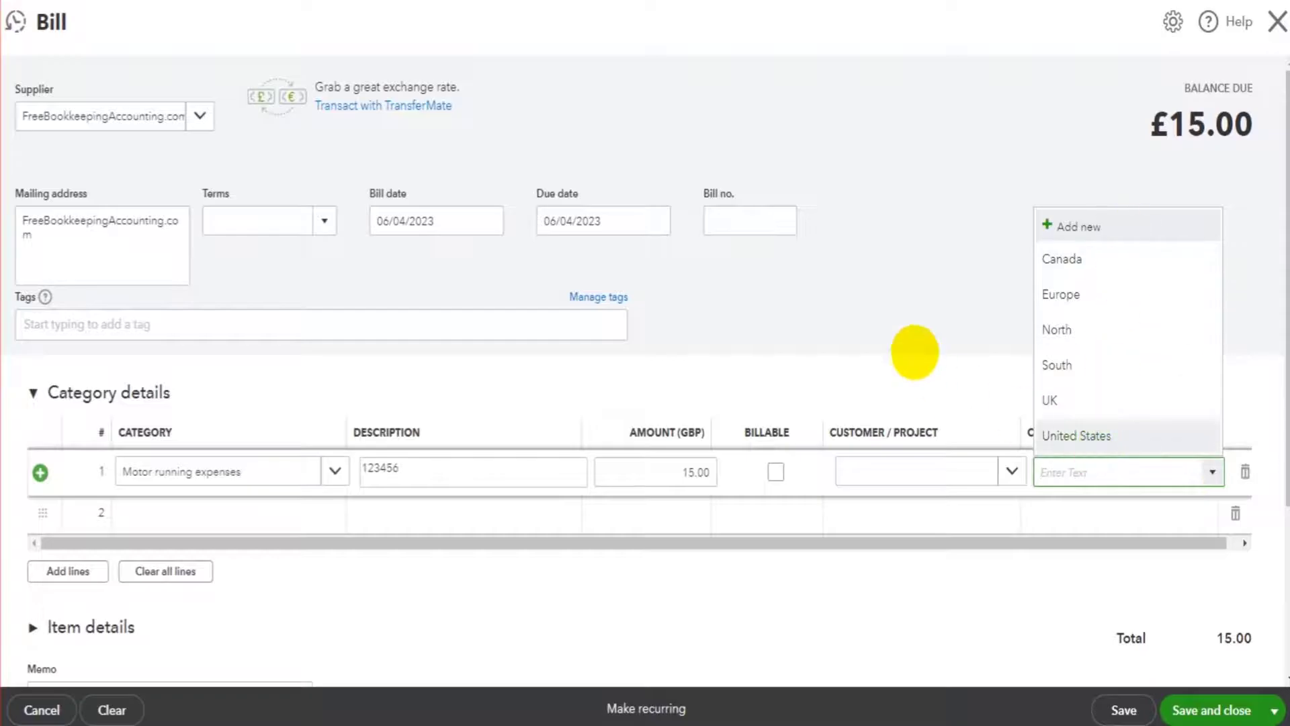
{"action": "left_click", "coordinate": [903, 336]}
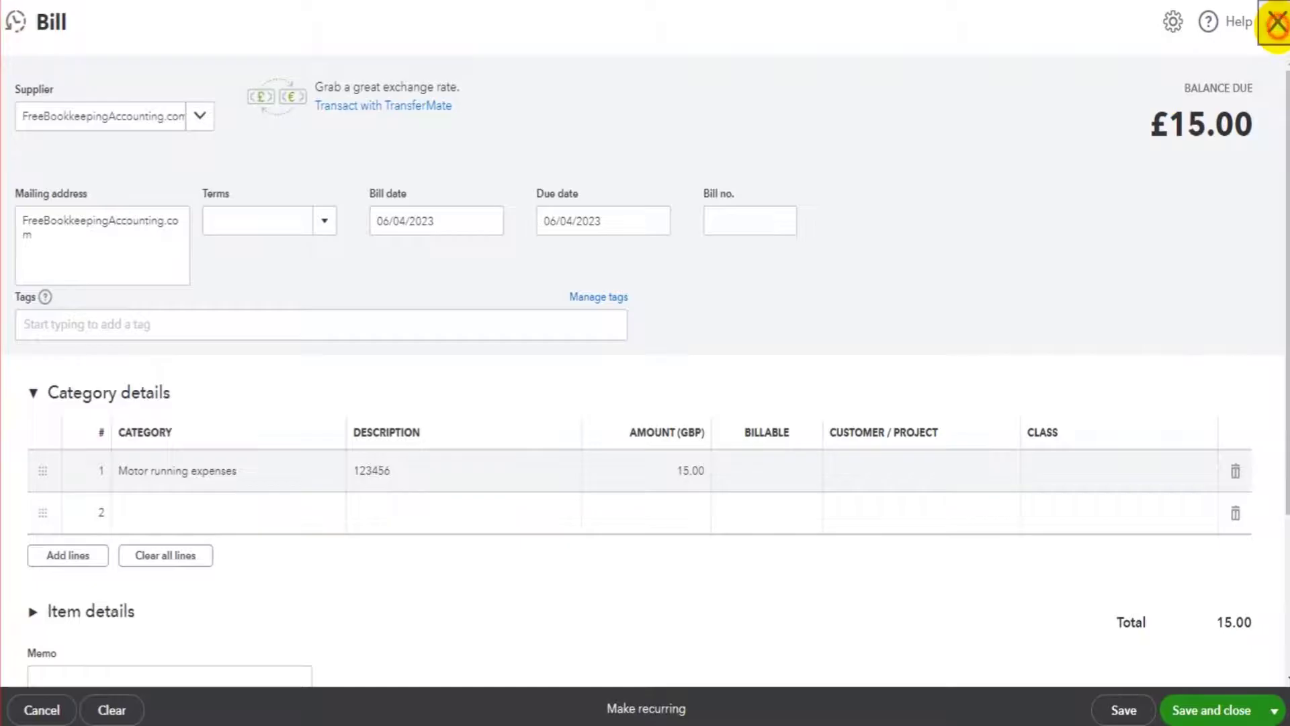
{"action": "left_click", "coordinate": [1277, 21]}
{"action": "left_click", "coordinate": [723, 389]}
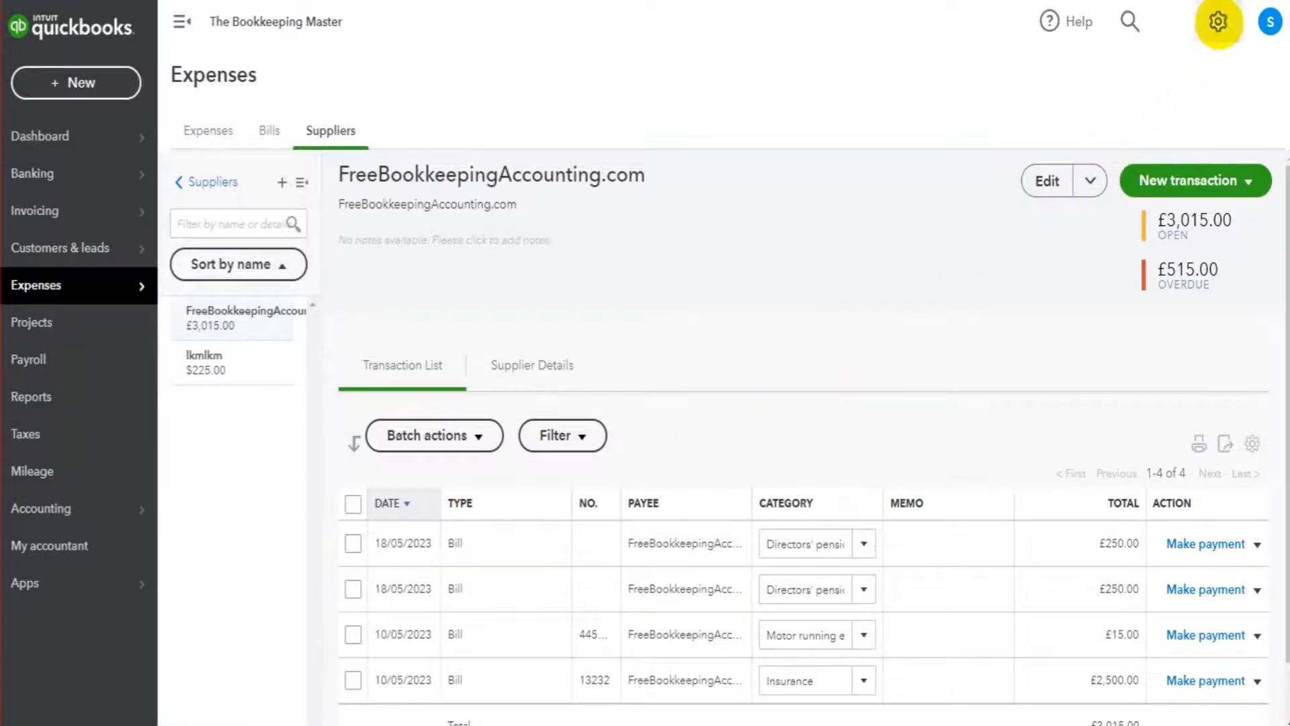
- Open the Classes list (Canada, Europe, North, South, UK, United States) via All lists and begin a new class
{"action": "left_click", "coordinate": [1218, 22]}
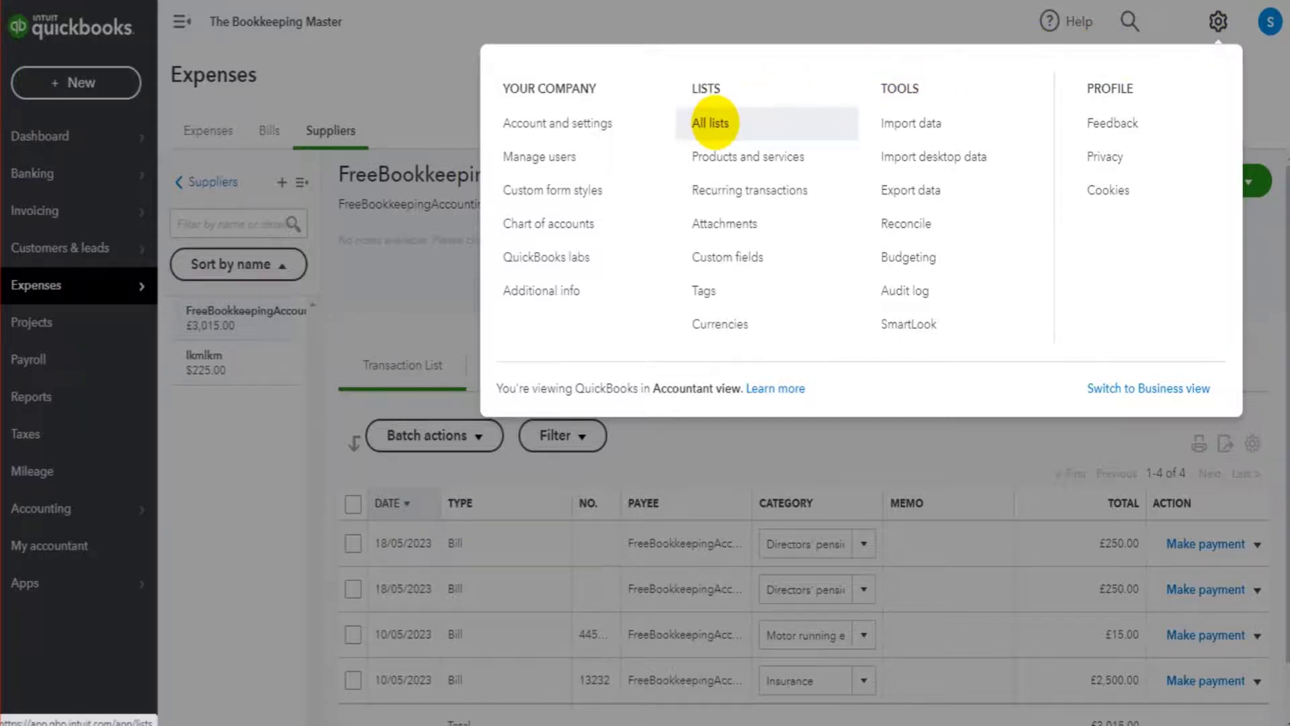
{"action": "left_click", "coordinate": [714, 123]}
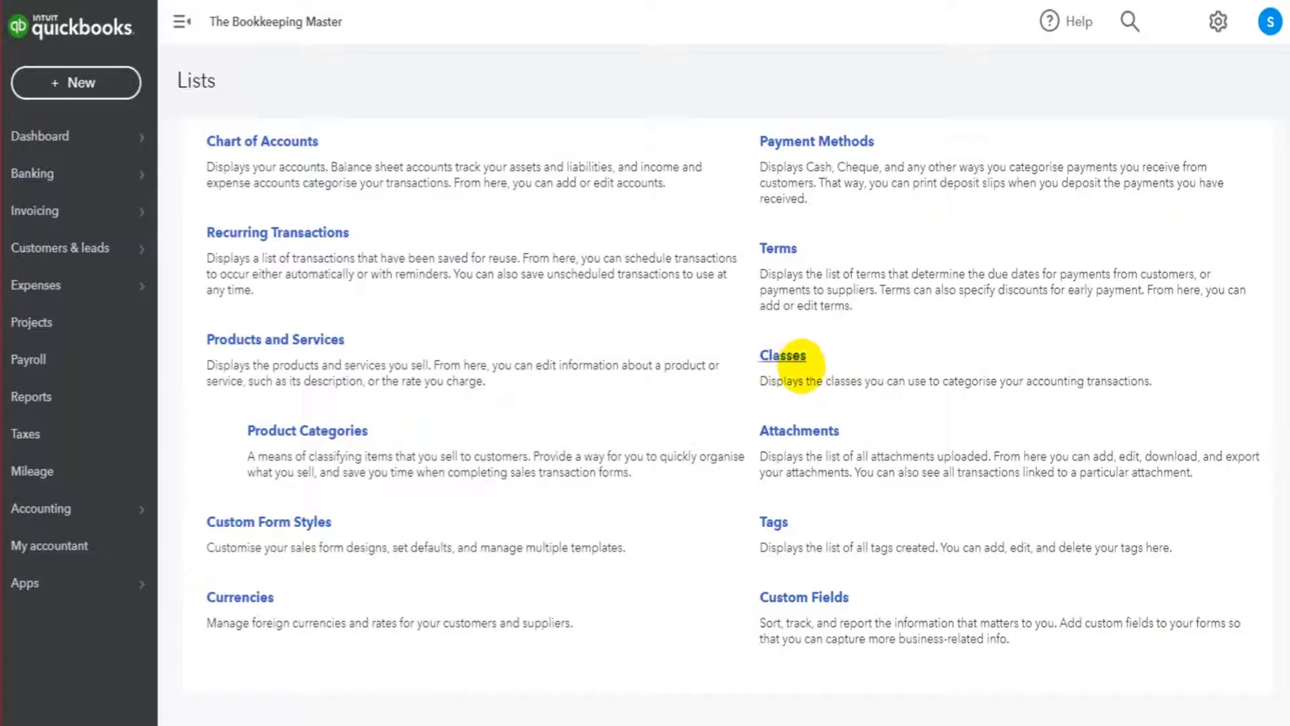
{"action": "left_click", "coordinate": [802, 357]}
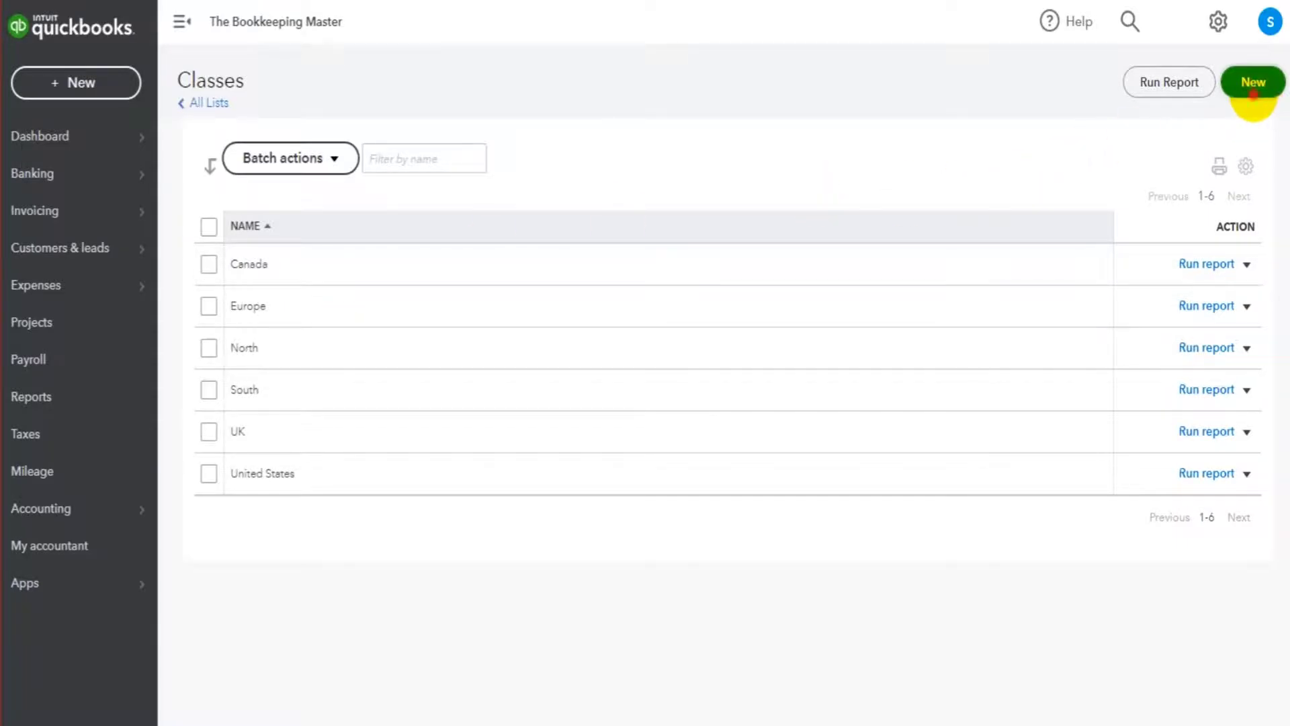
{"action": "left_click", "coordinate": [1253, 95]}
- Create two new classes, including Bob, in the Classes list
{"action": "left_click", "coordinate": [586, 326]}
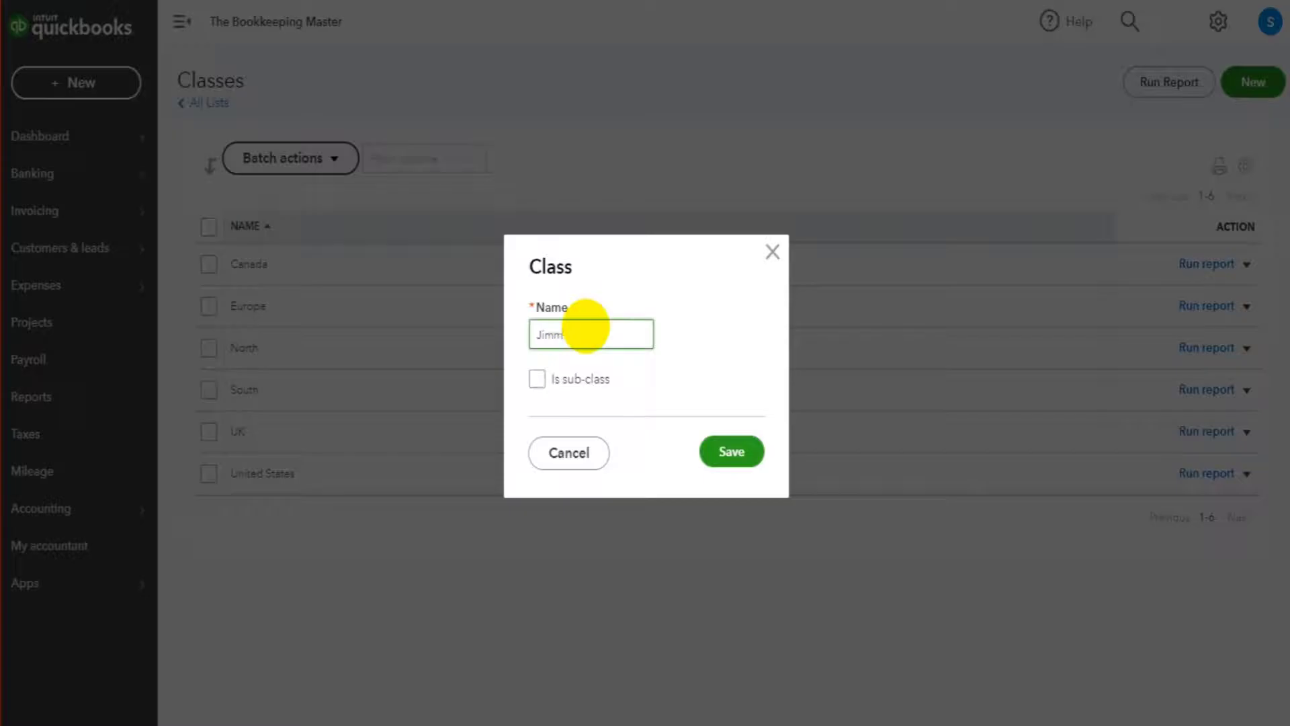
{"action": "left_click", "coordinate": [728, 452]}
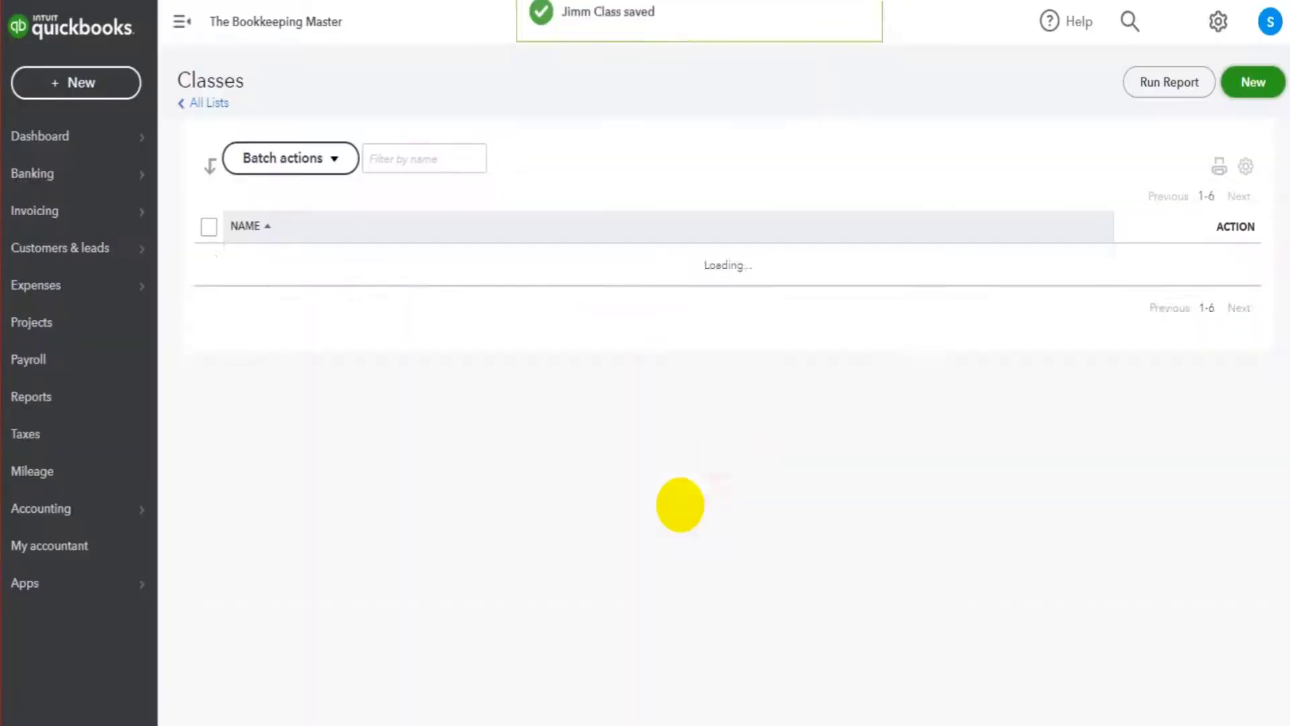
{"action": "left_click", "coordinate": [1251, 82]}
{"action": "left_click", "coordinate": [587, 348]}
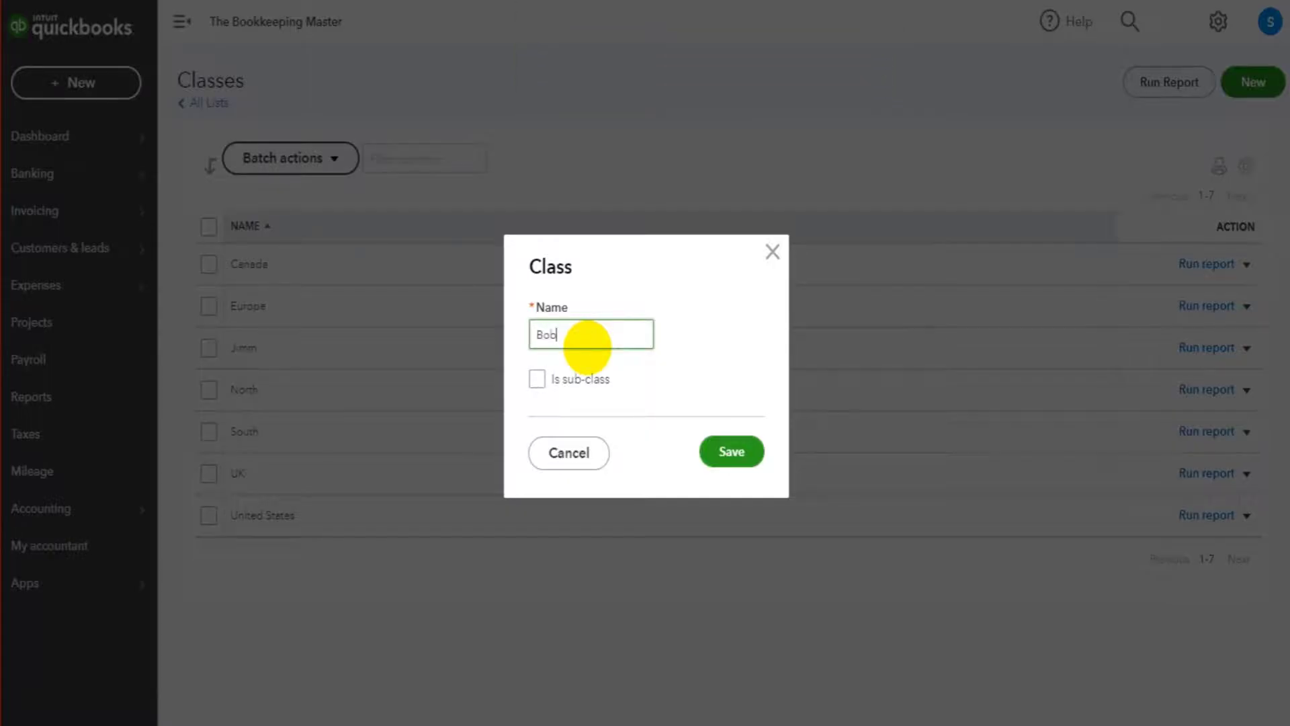
{"action": "left_click", "coordinate": [732, 450]}
- Add a third class named Sarah, then close an empty new class form unsaved
{"action": "left_click", "coordinate": [1256, 84]}
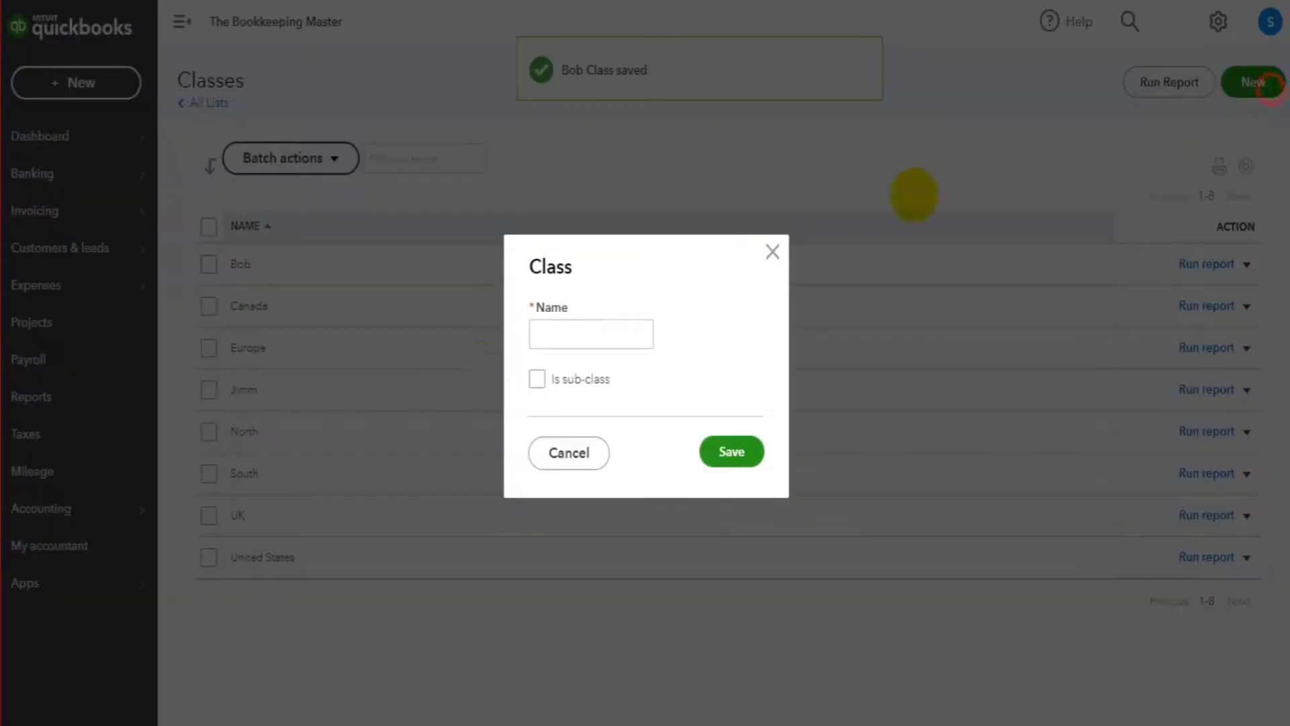
{"action": "left_click", "coordinate": [586, 335]}
{"action": "type", "text": "Sa"}
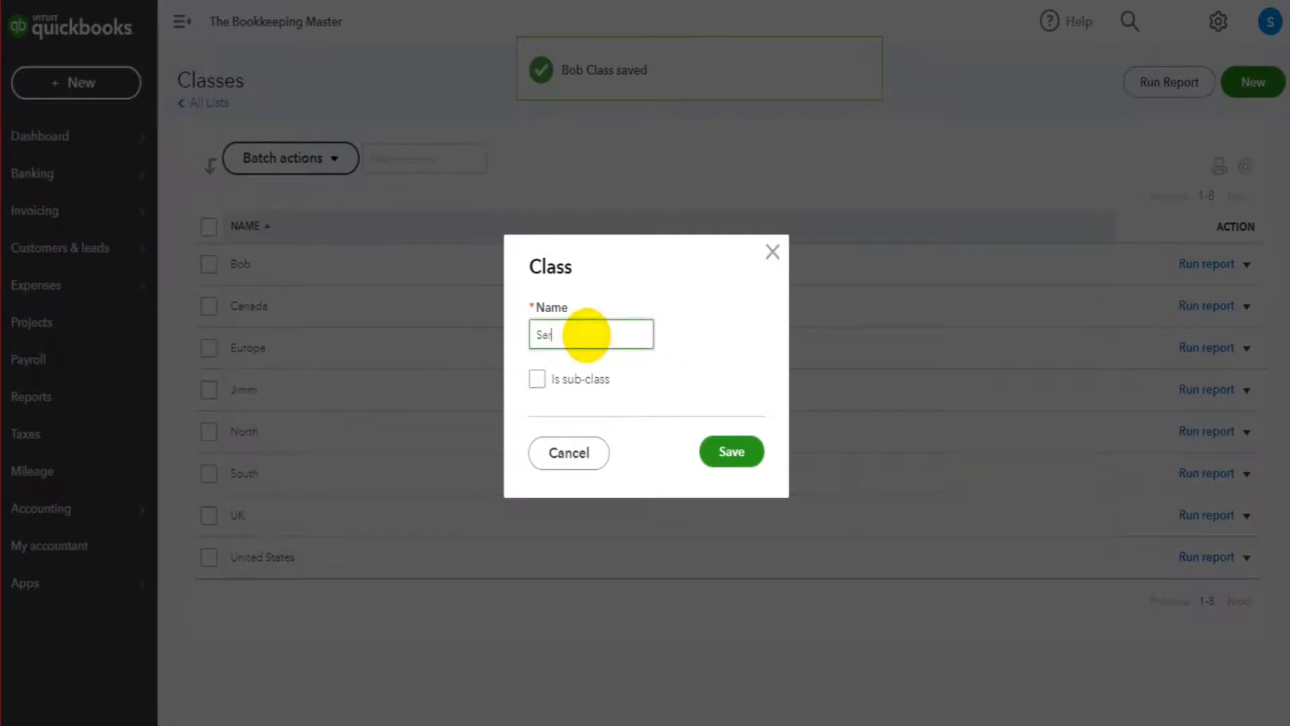
{"action": "type", "text": "rah"}
{"action": "left_click", "coordinate": [729, 451]}
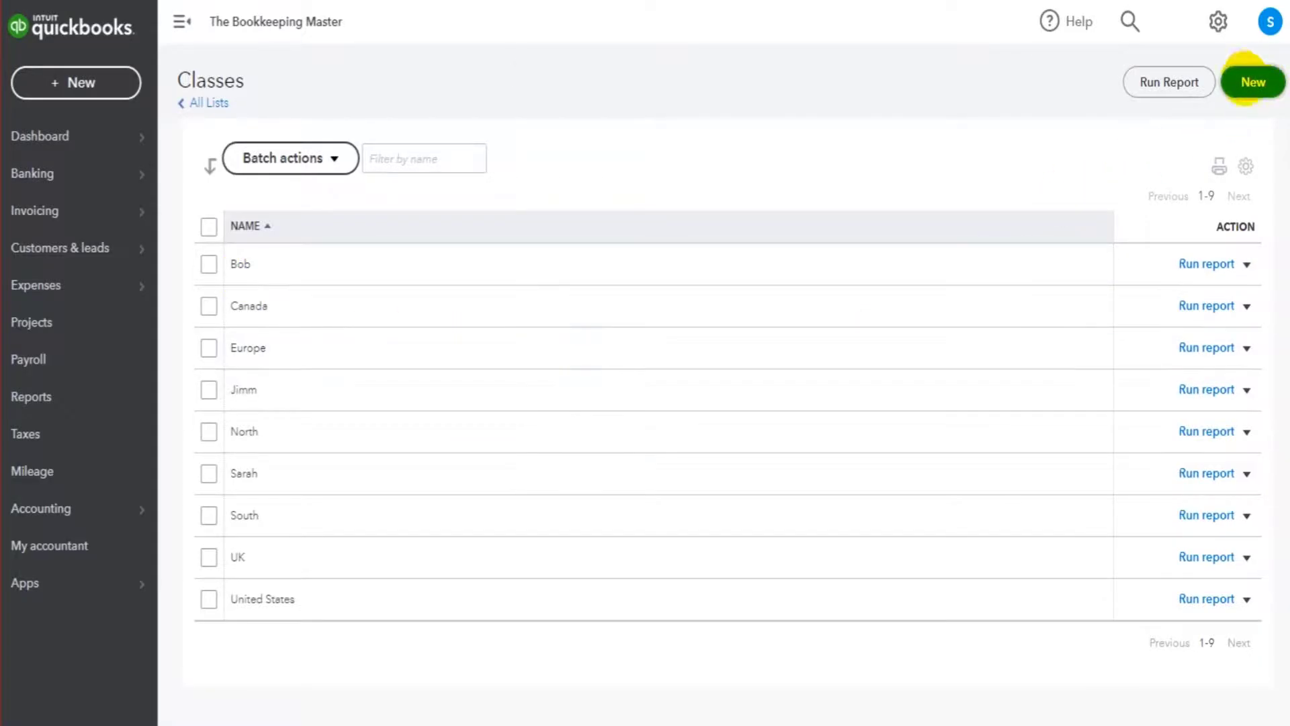
{"action": "left_click", "coordinate": [1253, 83]}
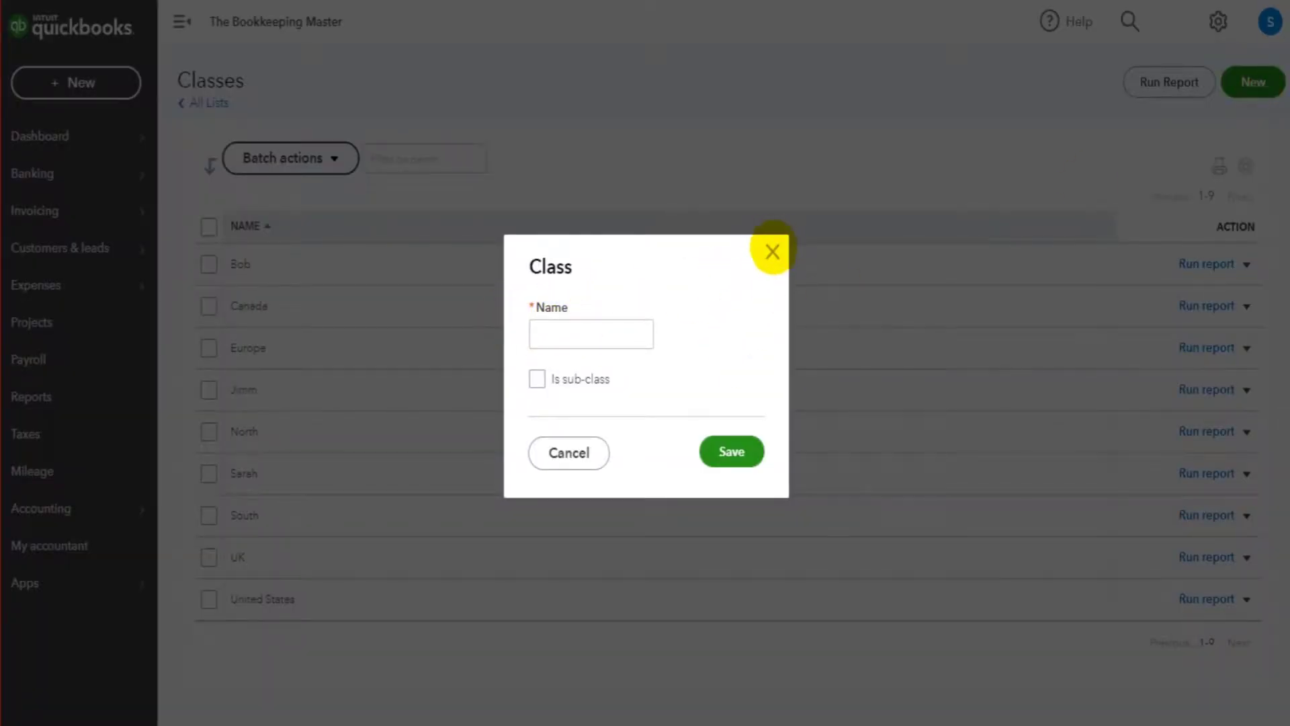
{"action": "left_click", "coordinate": [773, 251]}
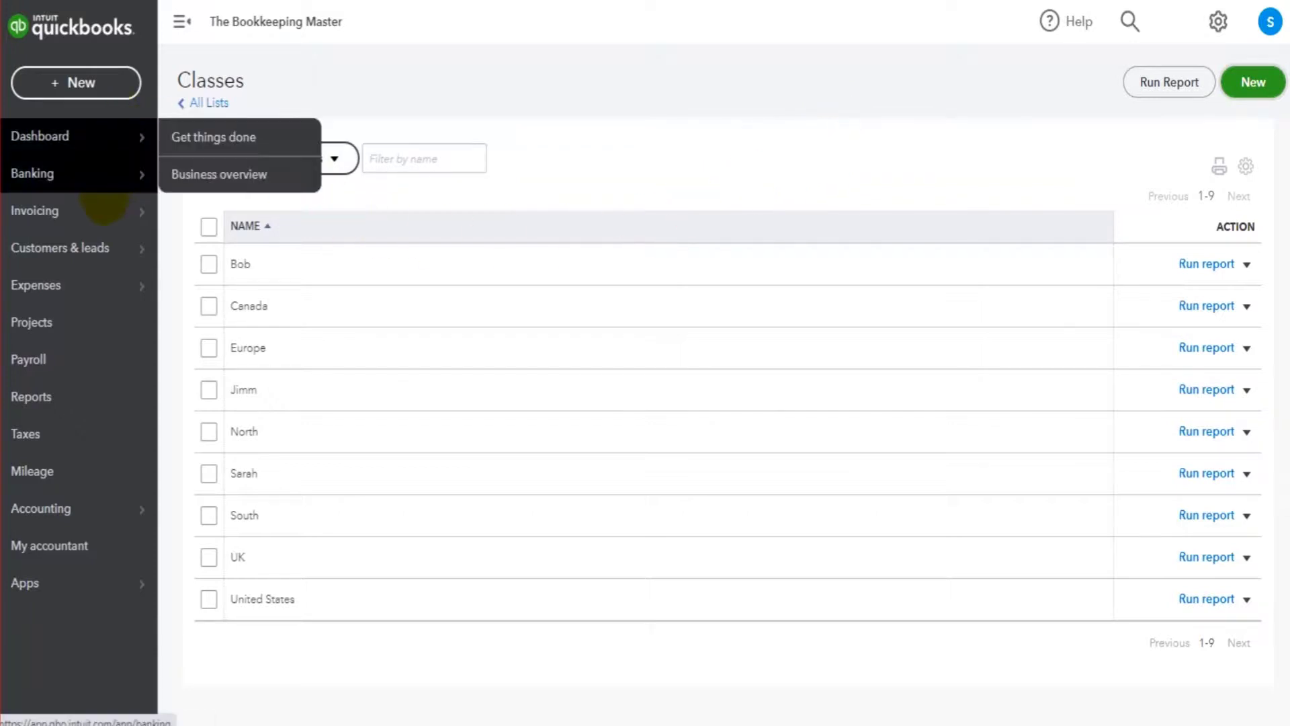
- Start a new expense from the Expenses transaction list
{"action": "left_click", "coordinate": [100, 277]}
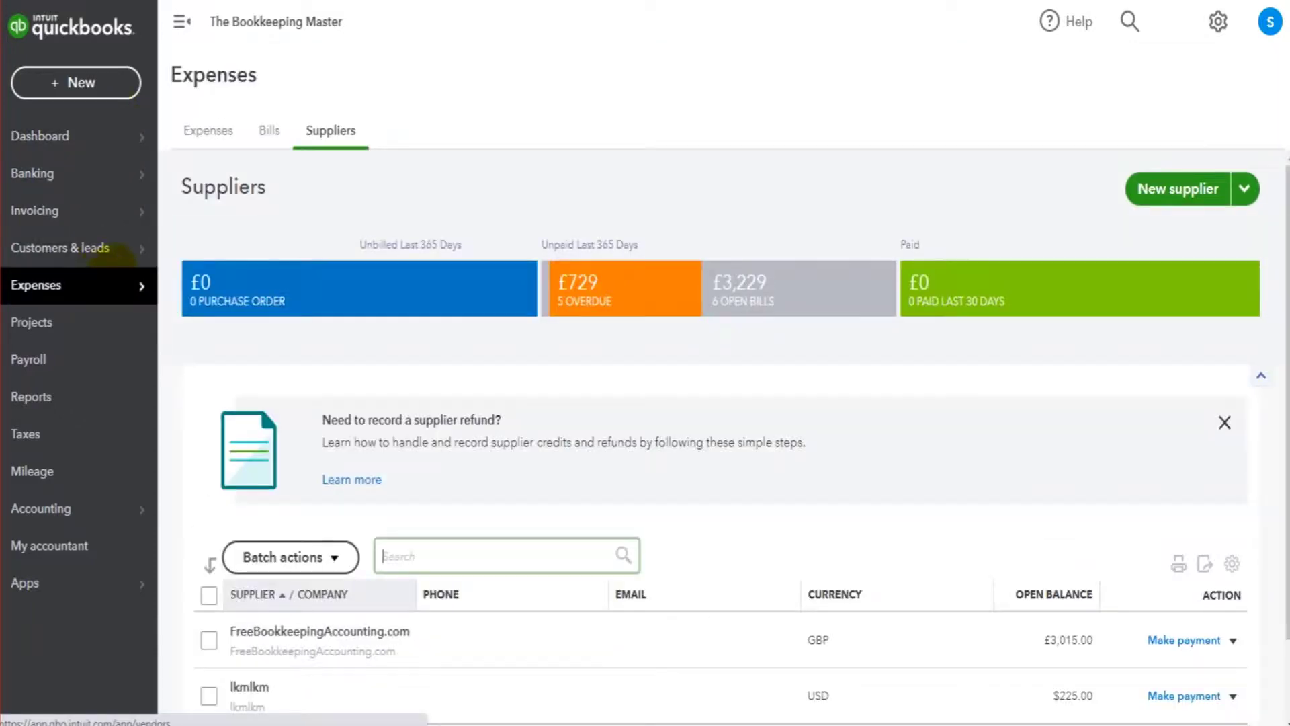
{"action": "left_click", "coordinate": [211, 140]}
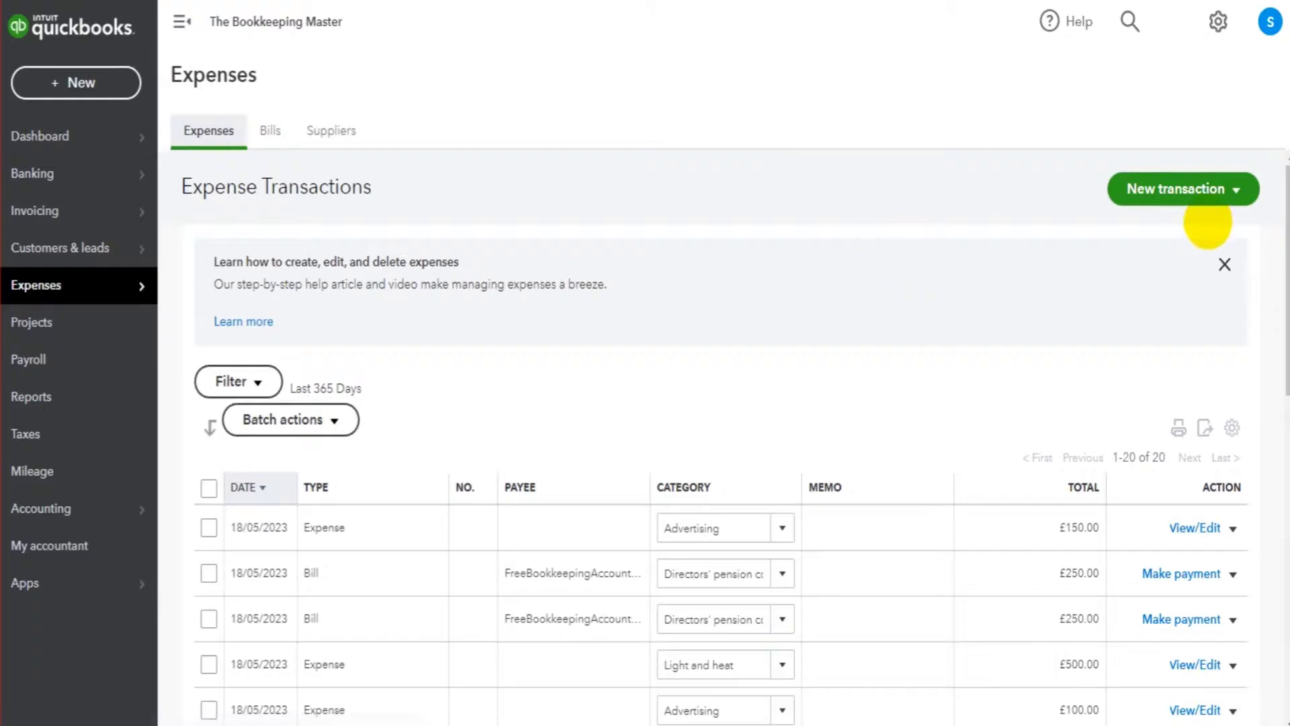
{"action": "left_click", "coordinate": [1231, 190]}
{"action": "left_click", "coordinate": [1169, 314]}
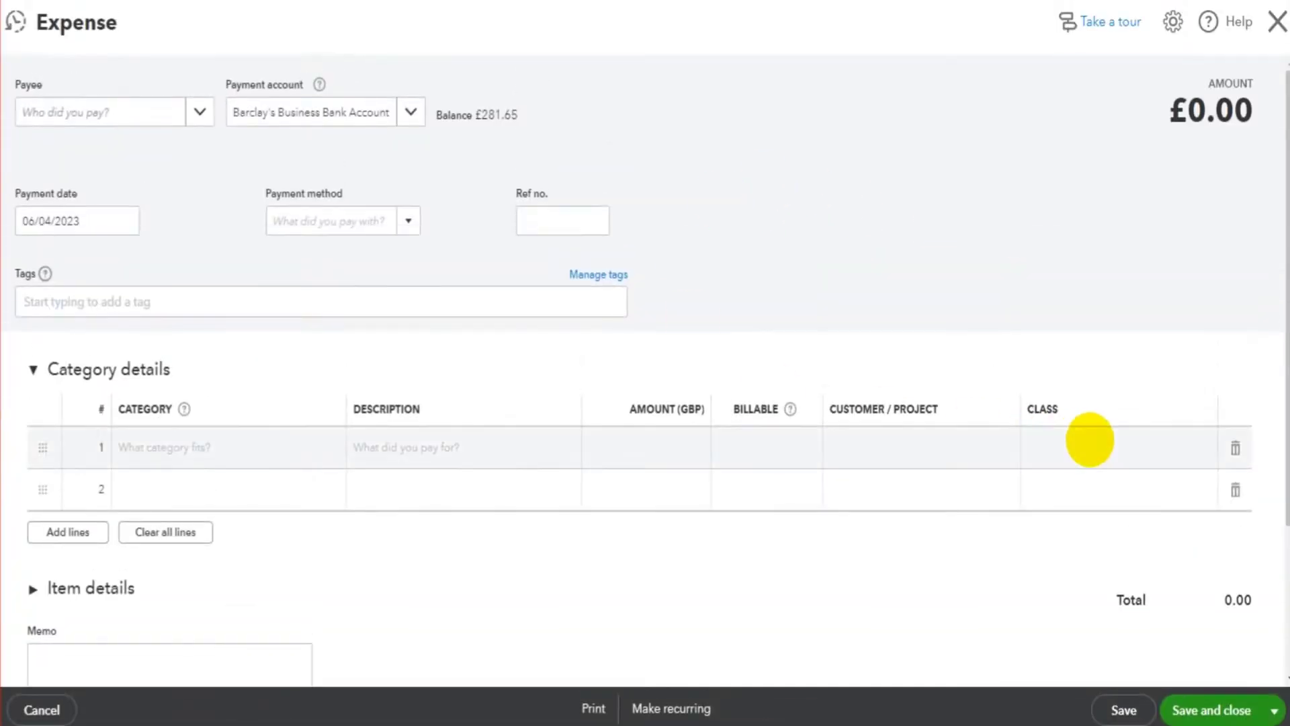
- Save an expense line: Directors' pension costs, description 'ijiokjiko', £878.53, class Sarah
{"action": "left_click", "coordinate": [1142, 440]}
{"action": "left_click", "coordinate": [274, 443]}
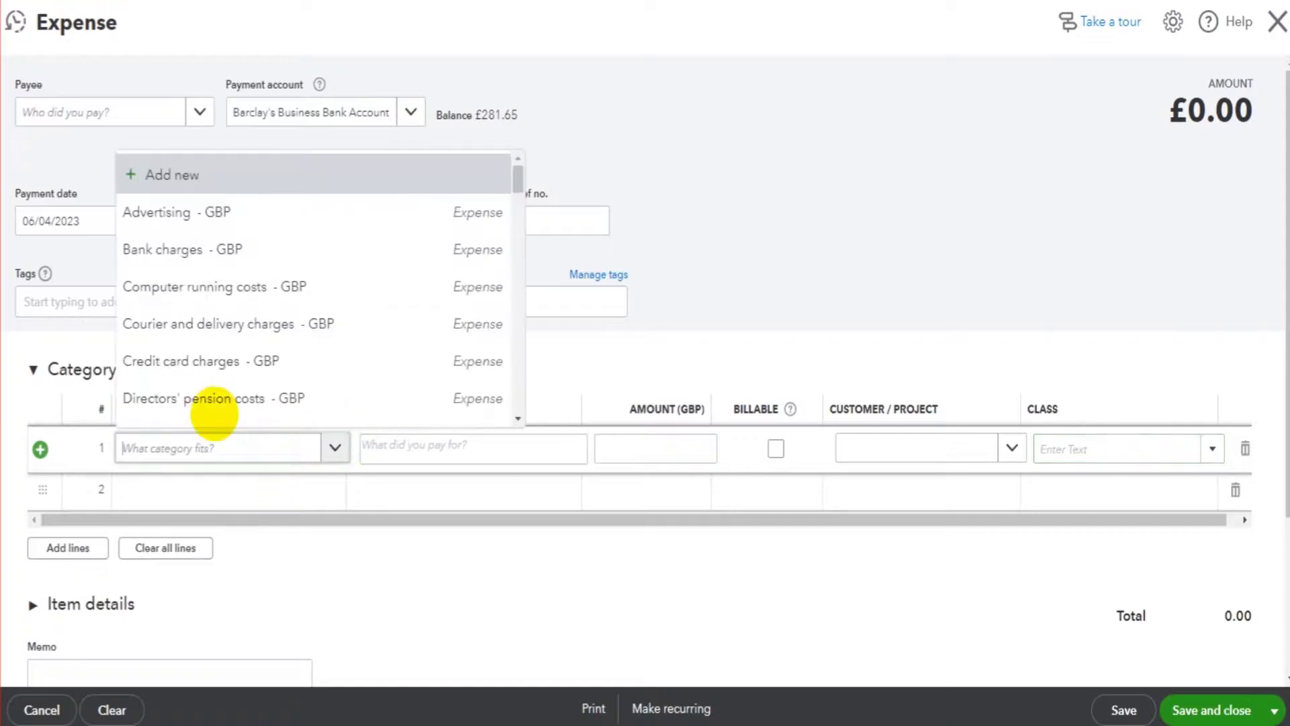
{"action": "left_click", "coordinate": [211, 396]}
{"action": "left_click", "coordinate": [430, 447]}
{"action": "type", "text": "ijiok"}
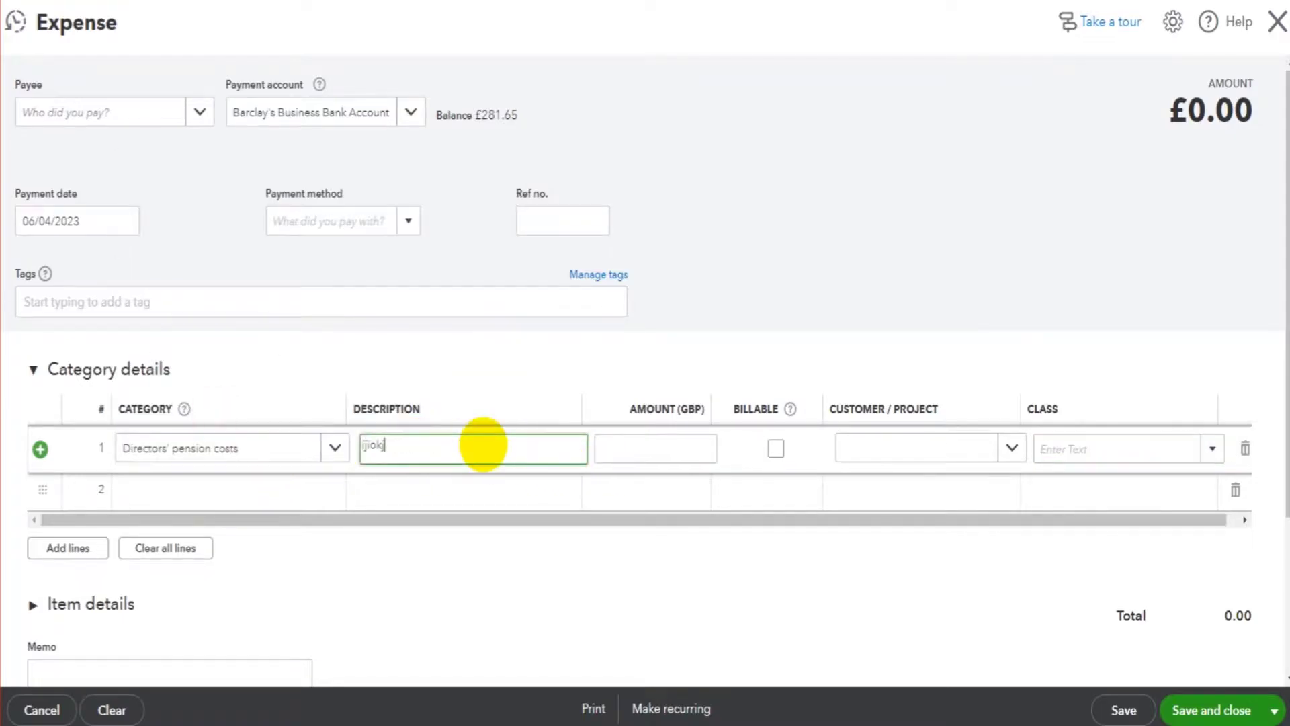
{"action": "type", "text": "jiko"}
{"action": "left_click", "coordinate": [655, 450]}
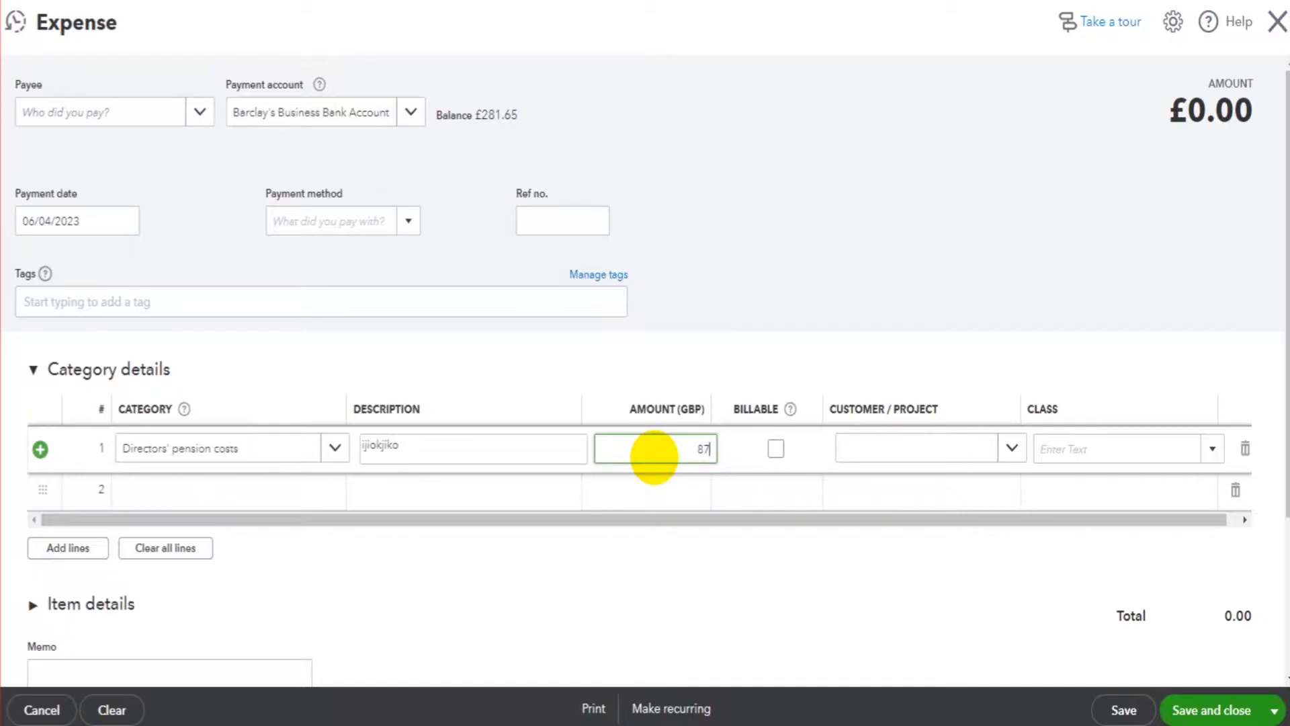
{"action": "type", "text": "878.53"}
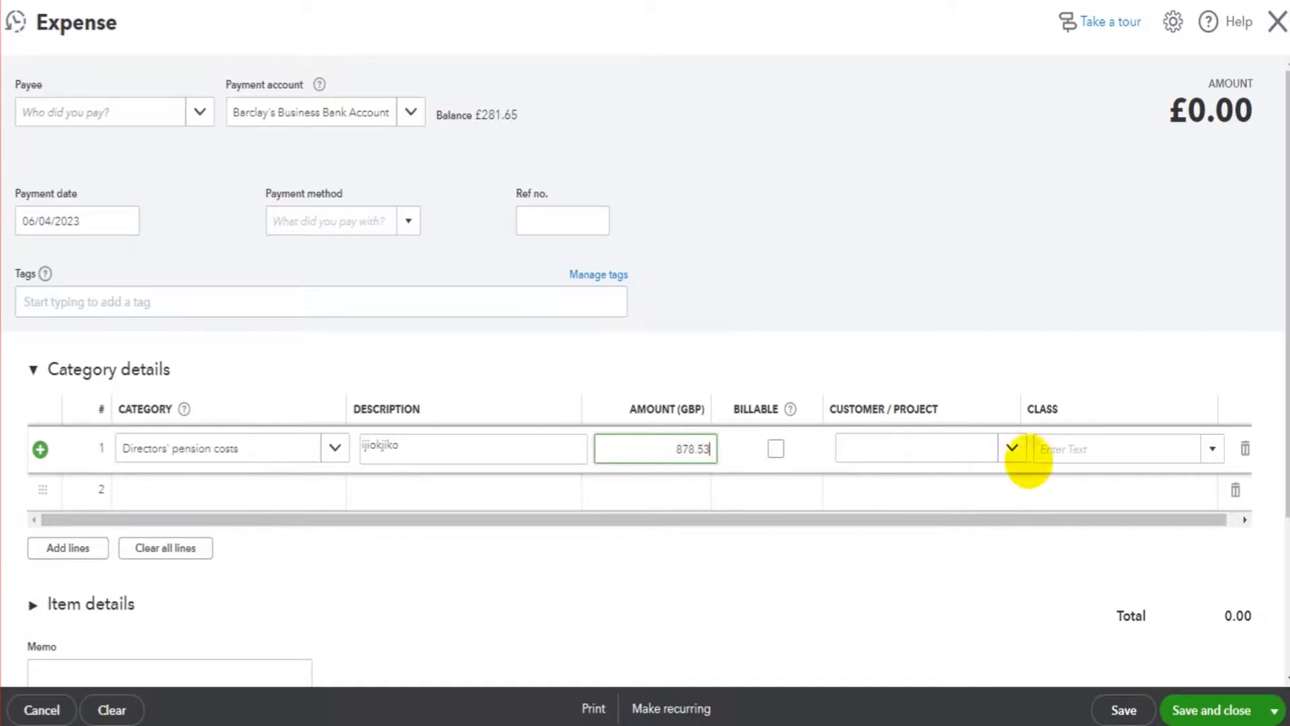
{"action": "left_click", "coordinate": [1118, 450]}
{"action": "left_click", "coordinate": [1211, 448]}
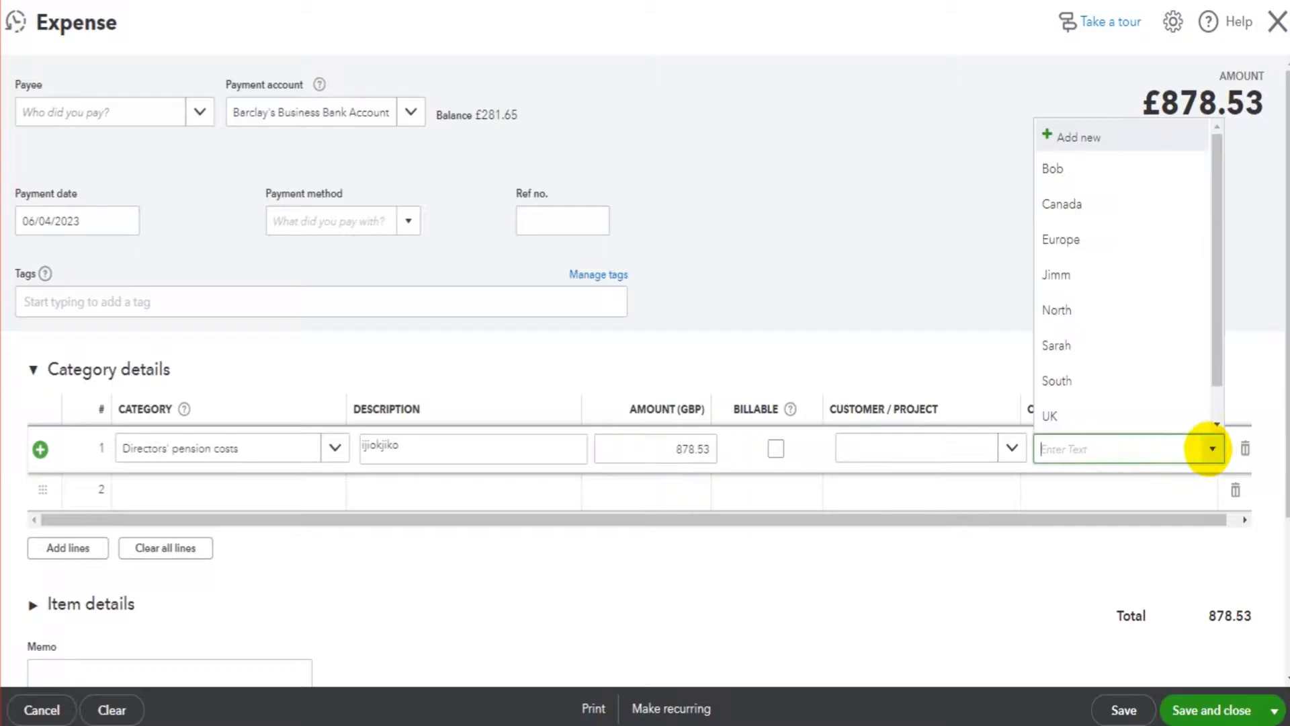
{"action": "left_click", "coordinate": [1103, 344]}
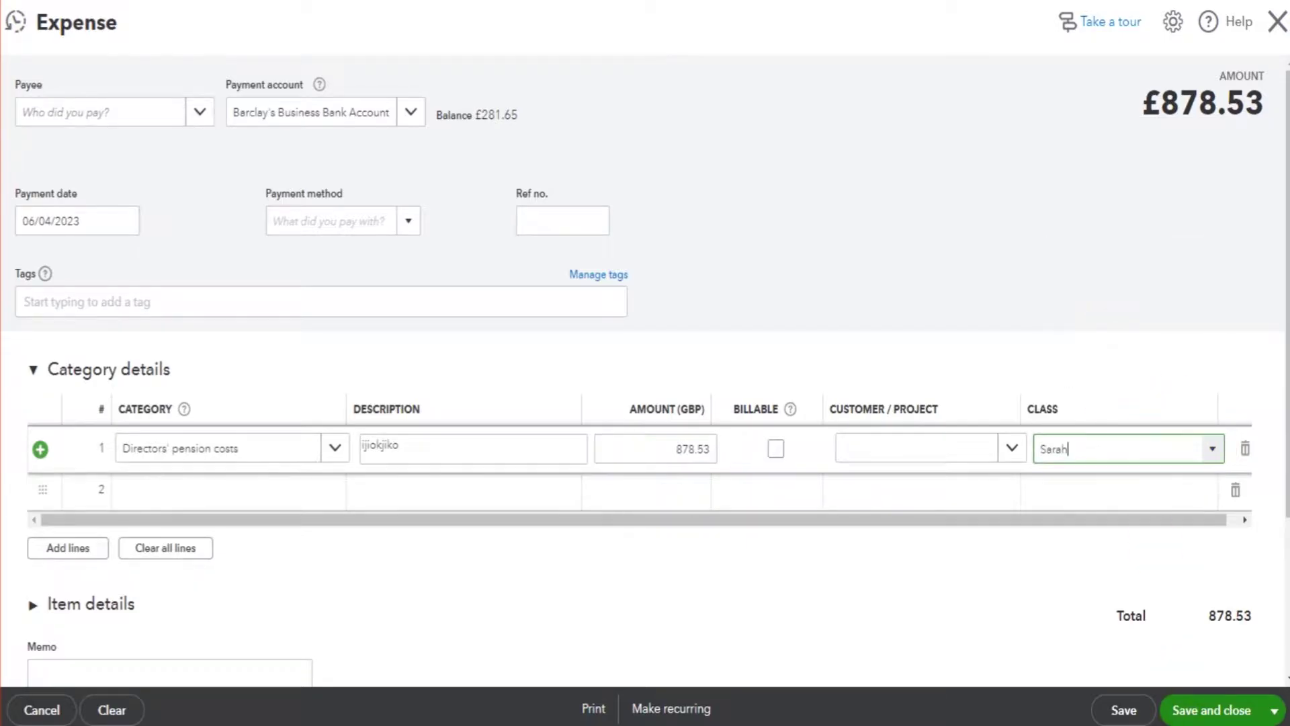
{"action": "left_click", "coordinate": [1222, 692]}
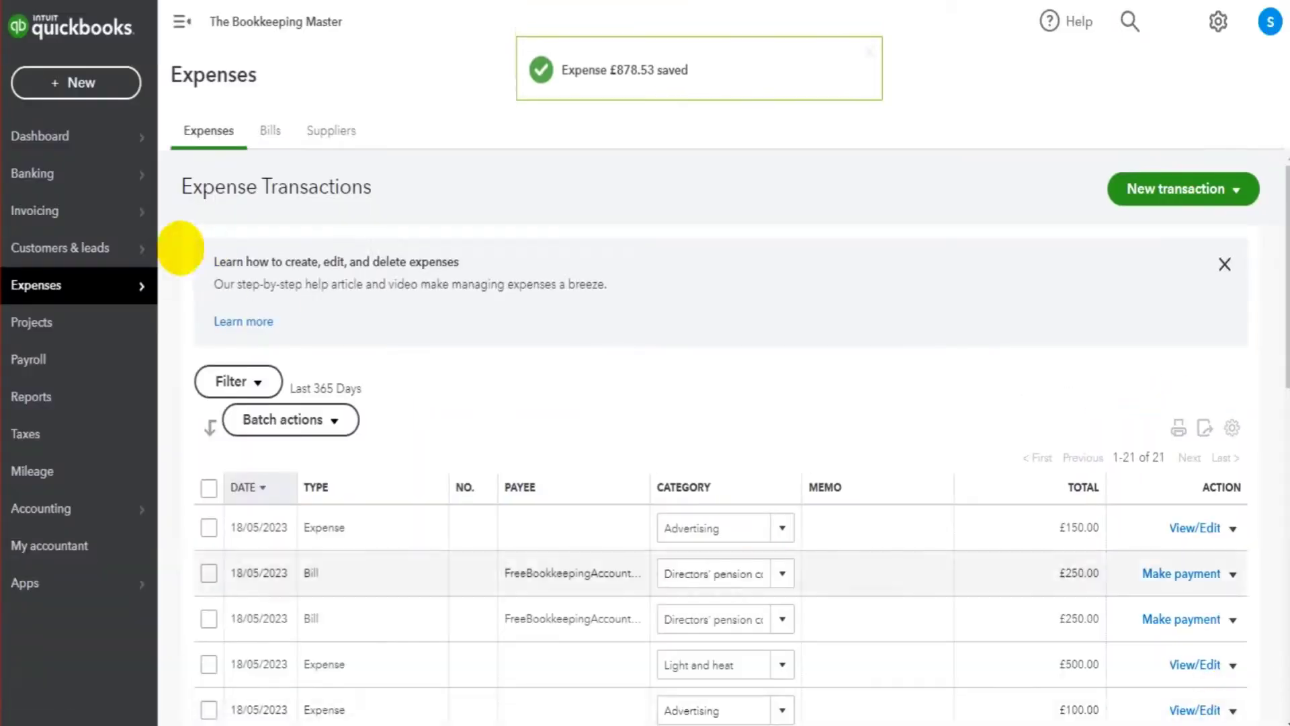
- Open Sample Customer from the Customers list and start a new sales receipt
{"action": "left_click", "coordinate": [74, 204]}
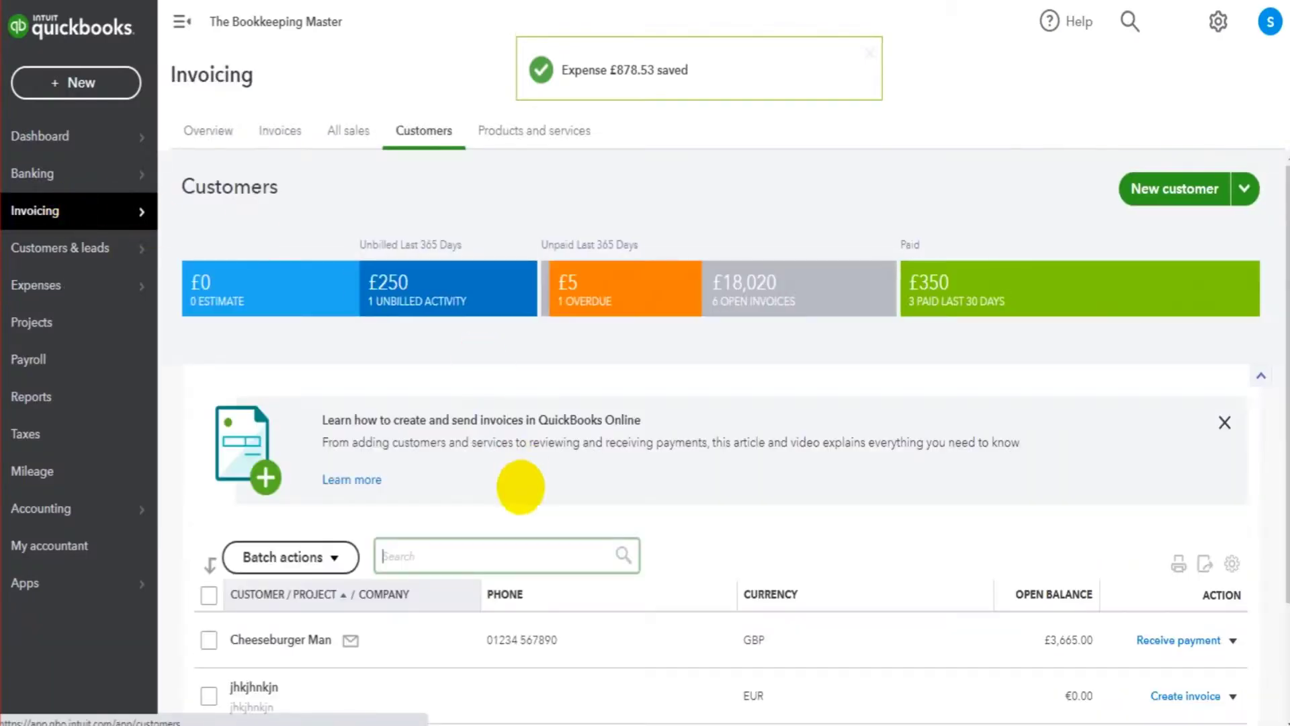
{"action": "scroll", "coordinate": [403, 524], "scroll_direction": "down", "scroll_amount": 3}
{"action": "left_click", "coordinate": [288, 605]}
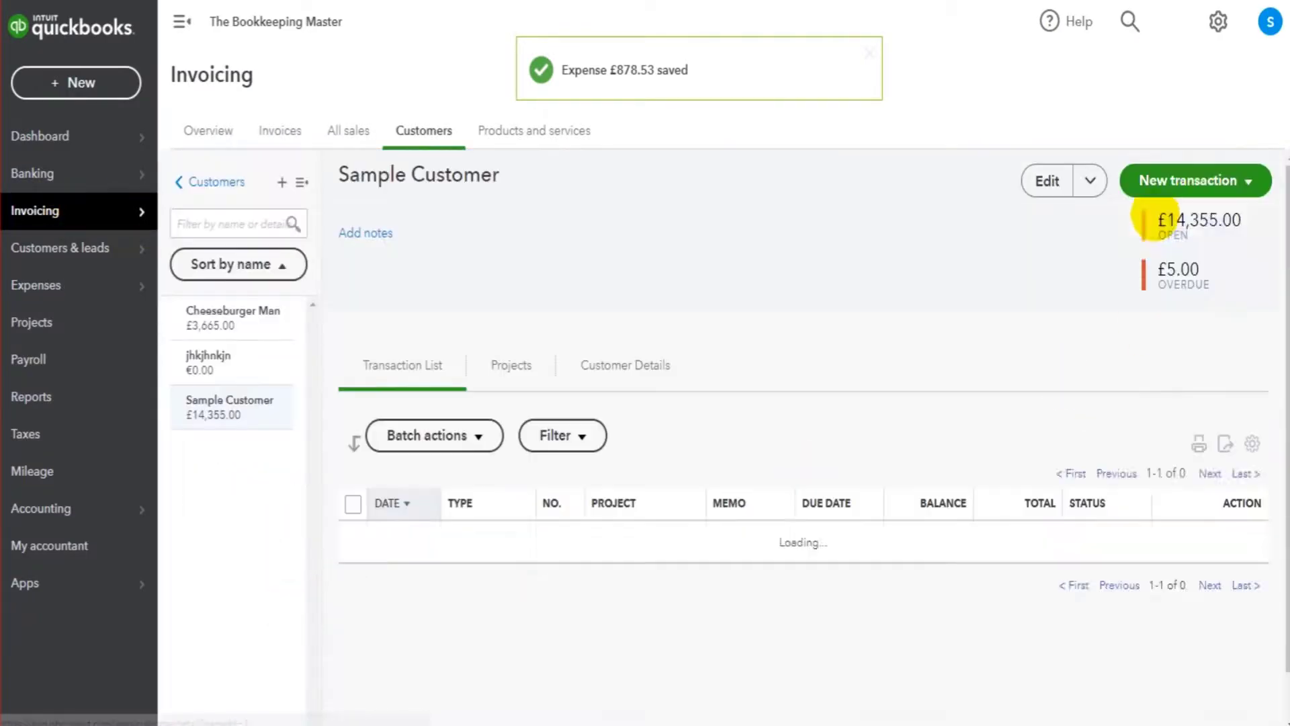
{"action": "left_click", "coordinate": [1188, 189]}
{"action": "left_click", "coordinate": [1177, 304]}
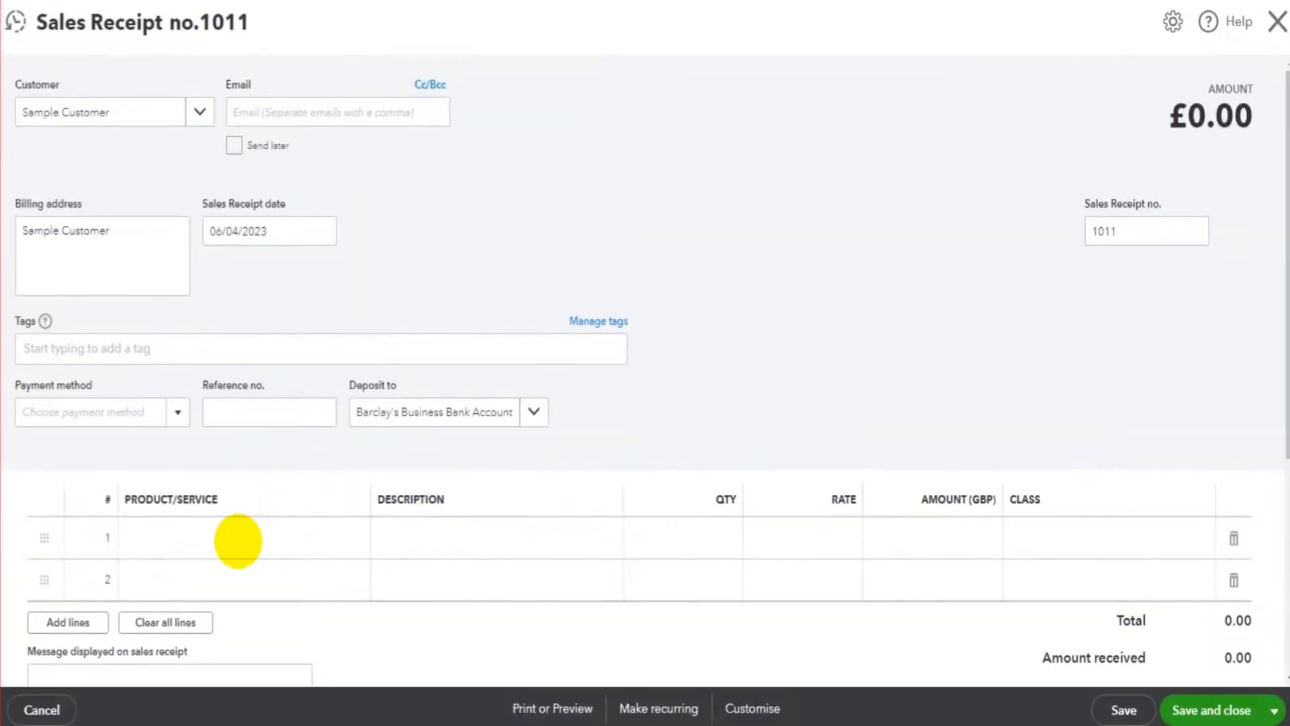
- Fill sales receipt 1011 with a Services line at rate 15 in class Sarah and save it
{"action": "left_click", "coordinate": [259, 537]}
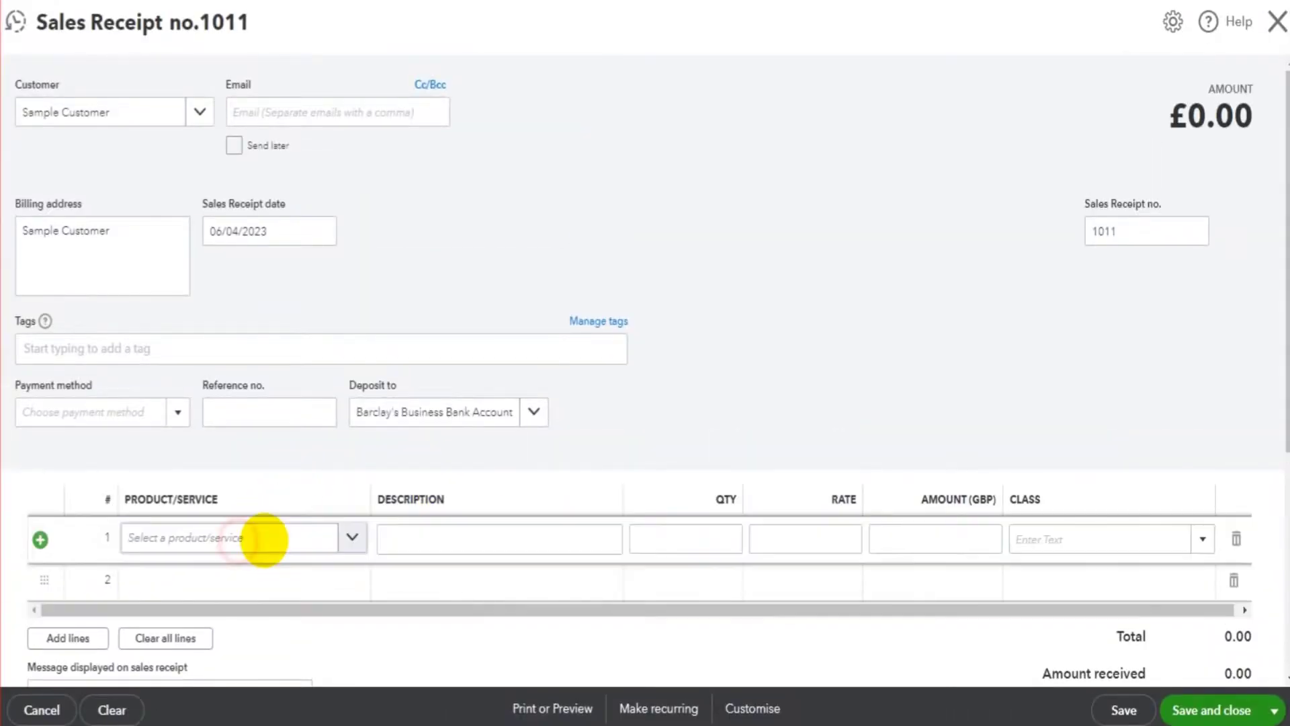
{"action": "left_click", "coordinate": [352, 537]}
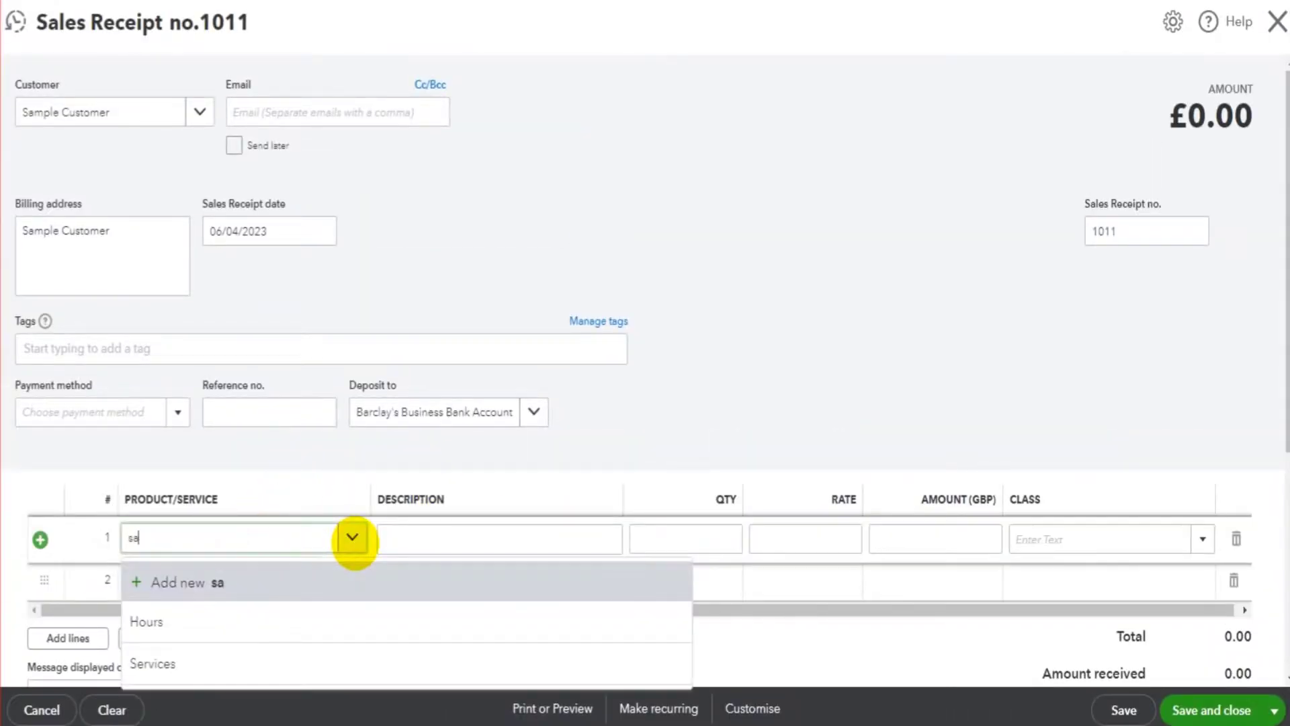
{"action": "type", "text": "sa"}
{"action": "key", "text": "BackSpace"}
{"action": "left_click", "coordinate": [207, 660]}
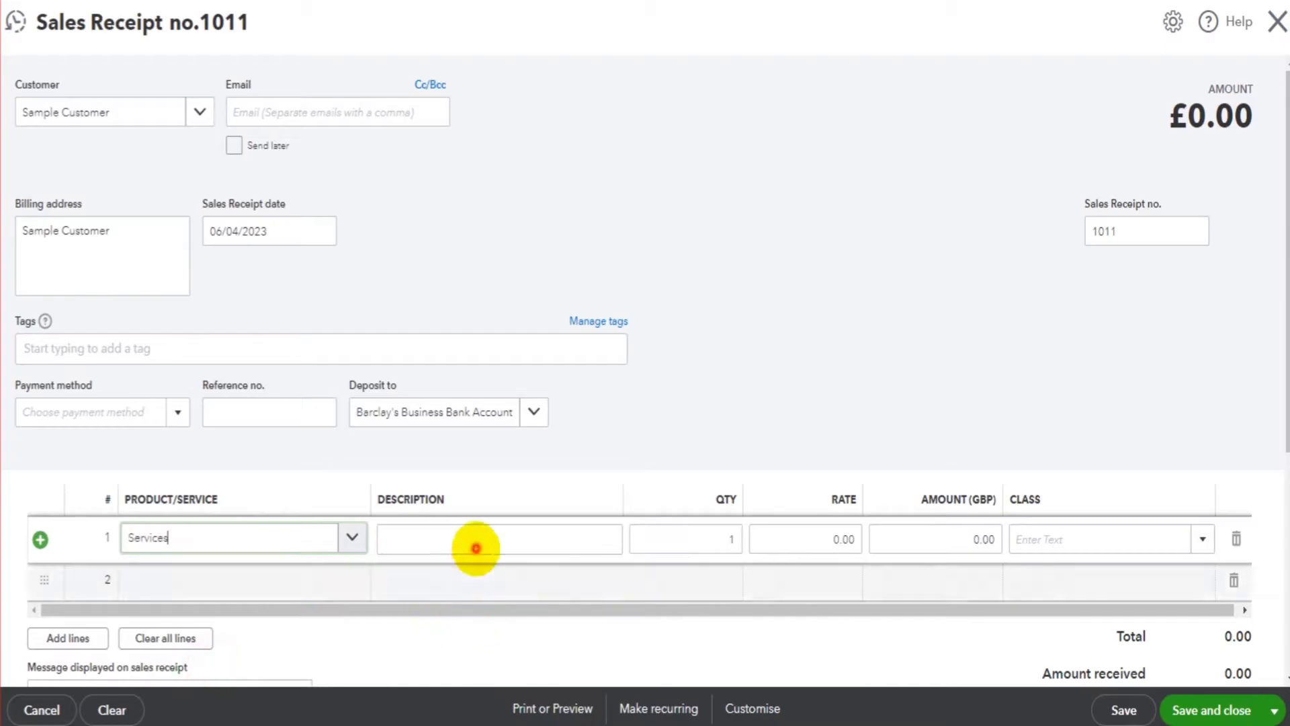
{"action": "left_click", "coordinate": [476, 549]}
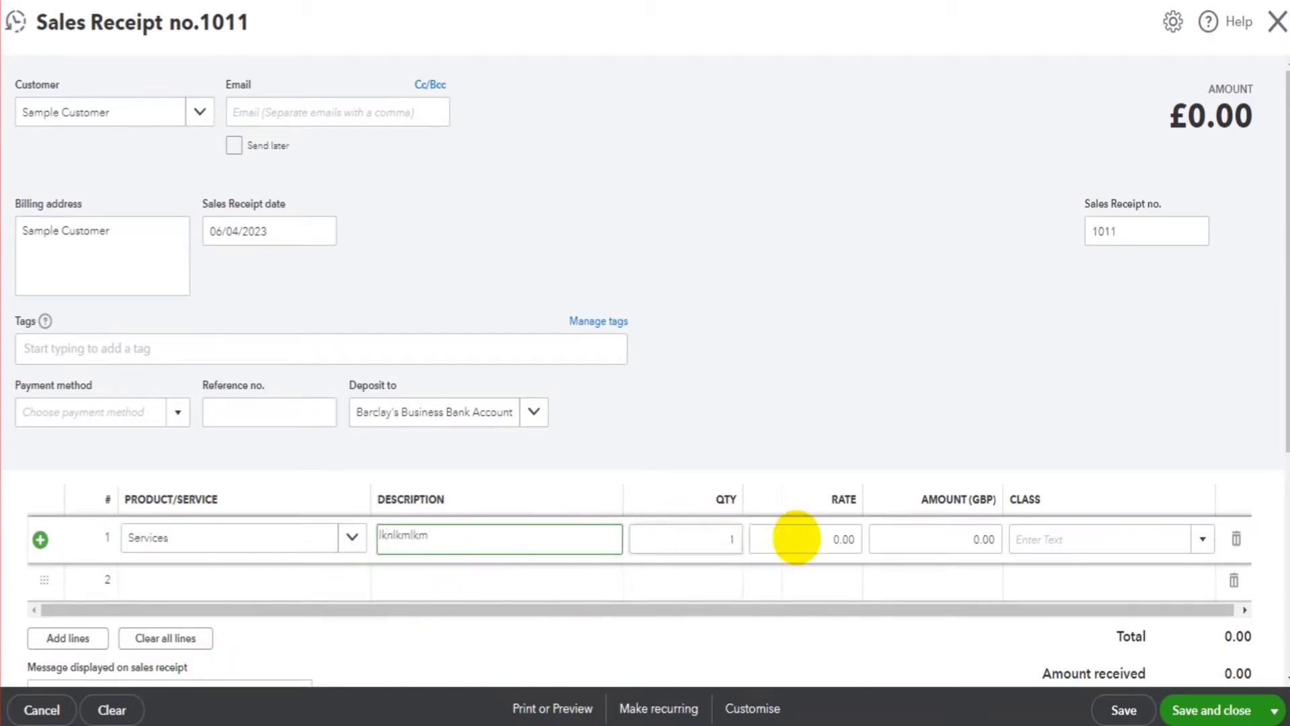
{"action": "left_click", "coordinate": [796, 538]}
{"action": "type", "text": "15"}
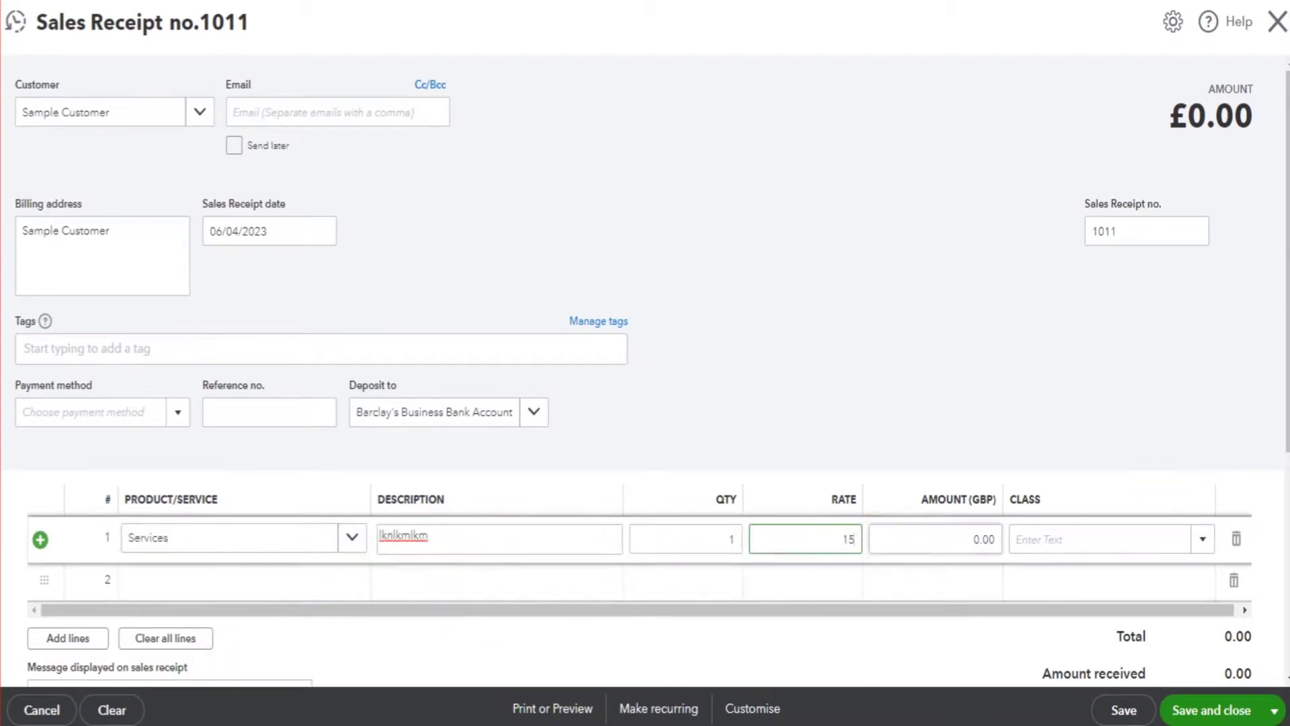
{"action": "left_click", "coordinate": [1190, 538]}
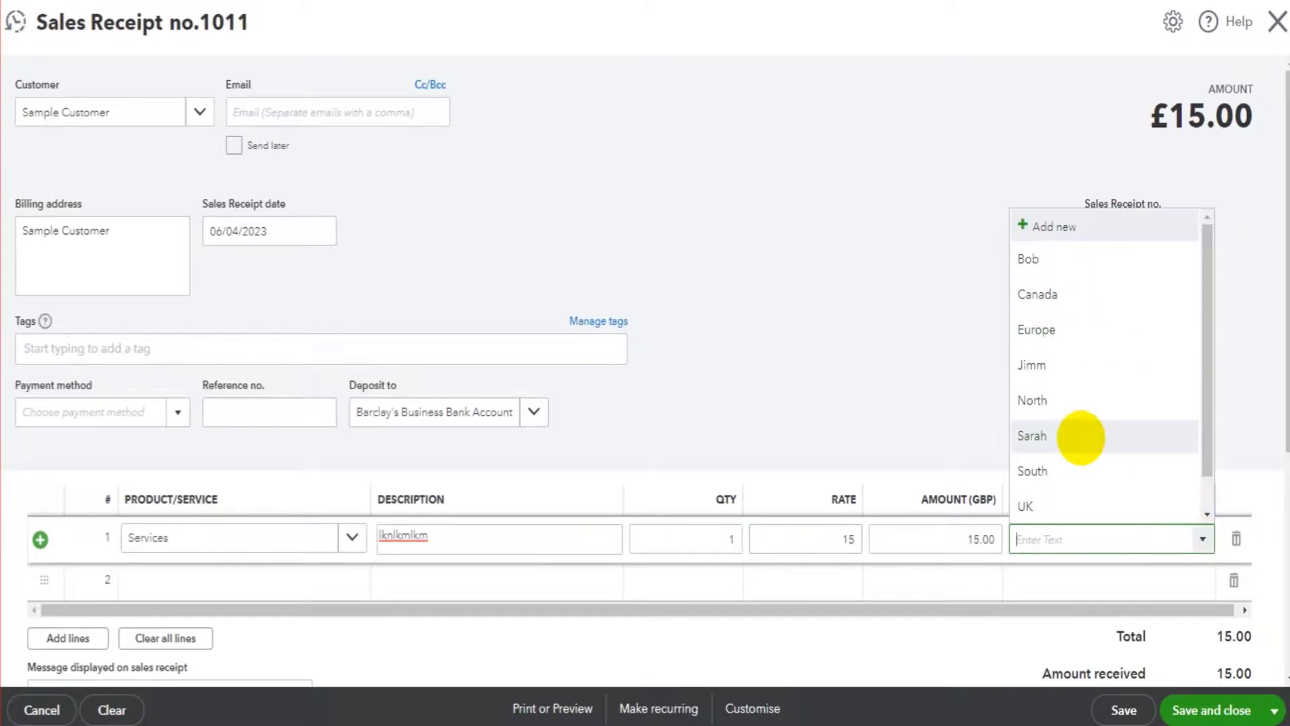
{"action": "left_click", "coordinate": [1077, 435]}
{"action": "left_click", "coordinate": [1201, 702]}
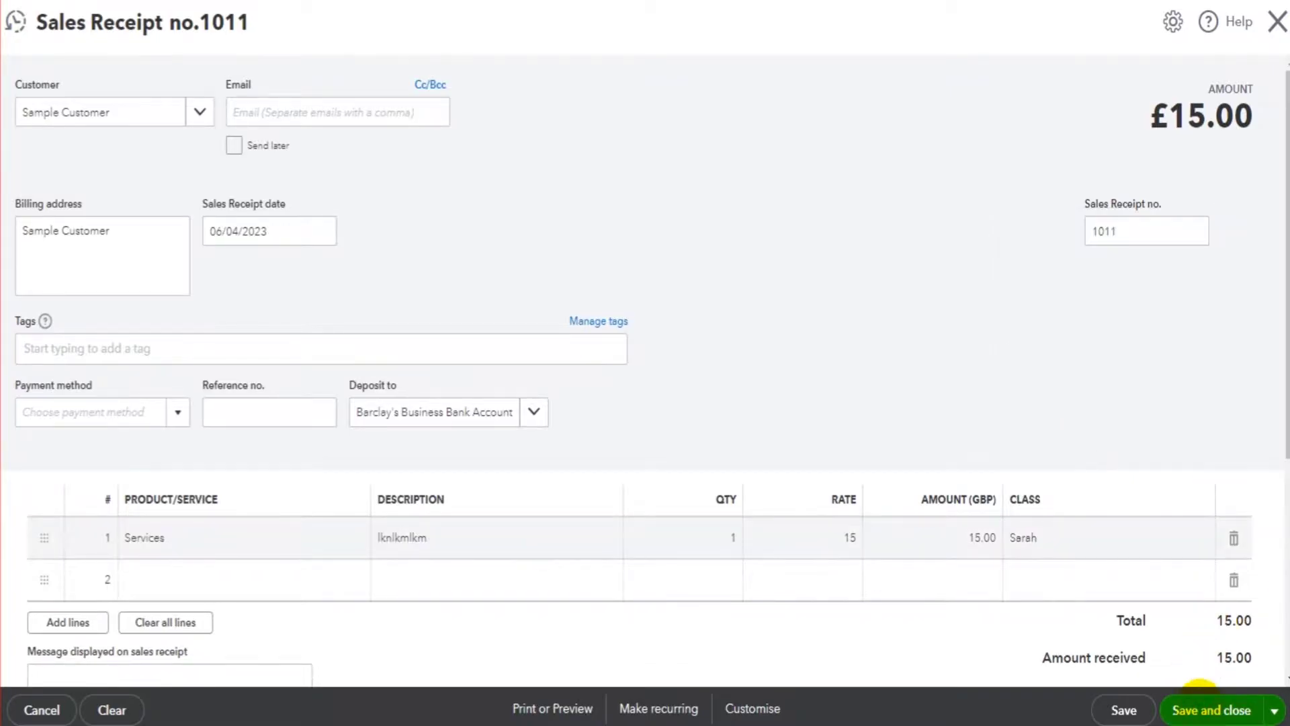
{"action": "left_click", "coordinate": [1201, 180]}
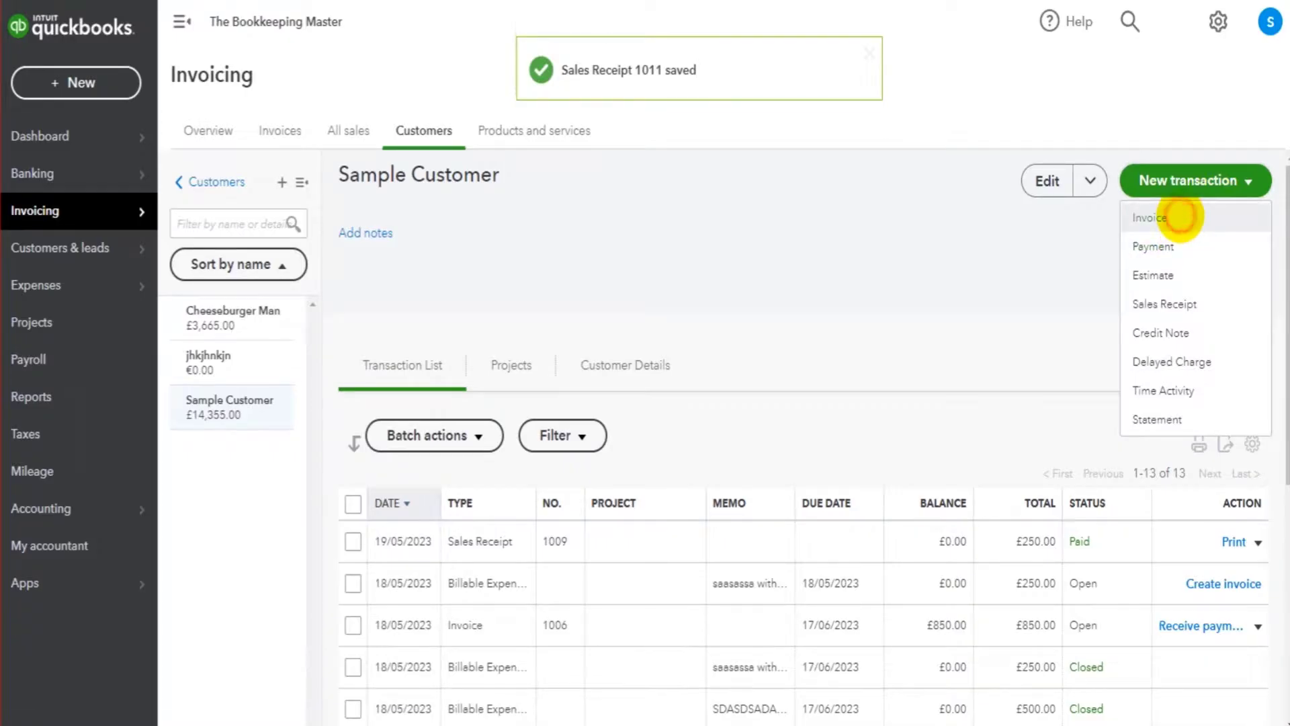
- Create invoice 1012 with a £500.00 Services line in class Bob, saving with Save and new
{"action": "left_click", "coordinate": [1181, 216]}
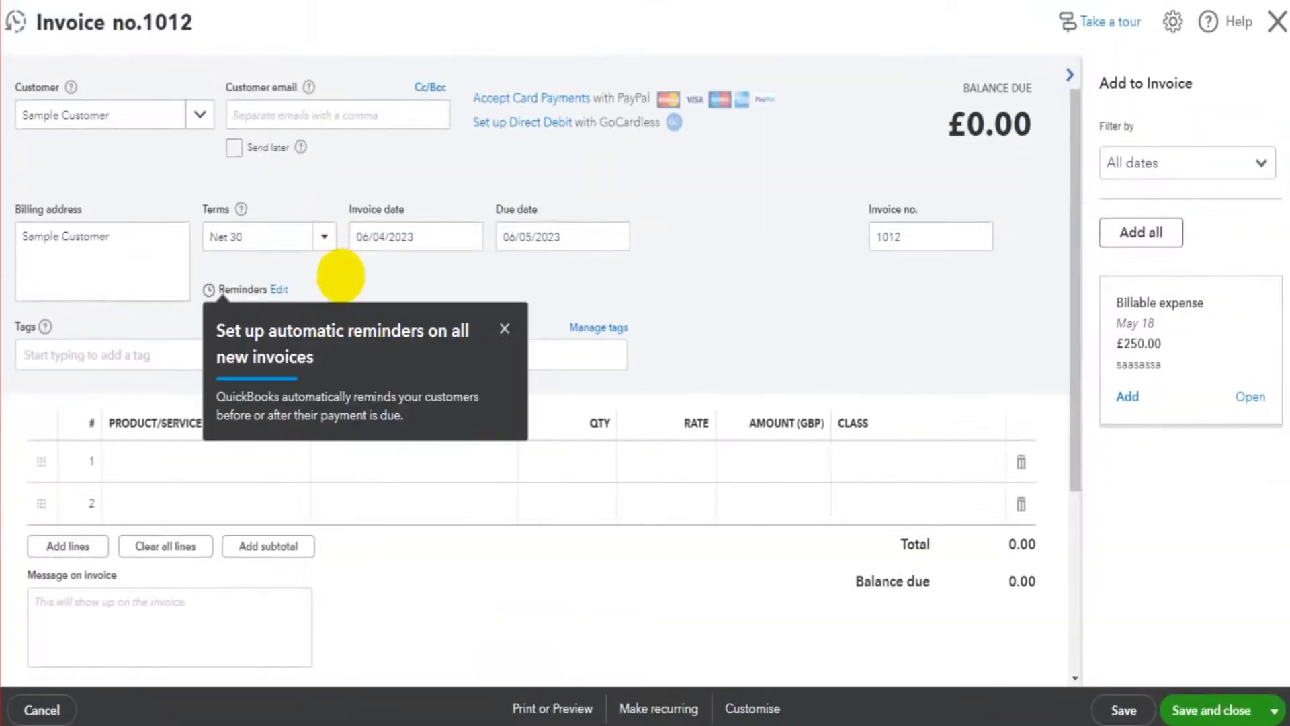
{"action": "left_click", "coordinate": [505, 327]}
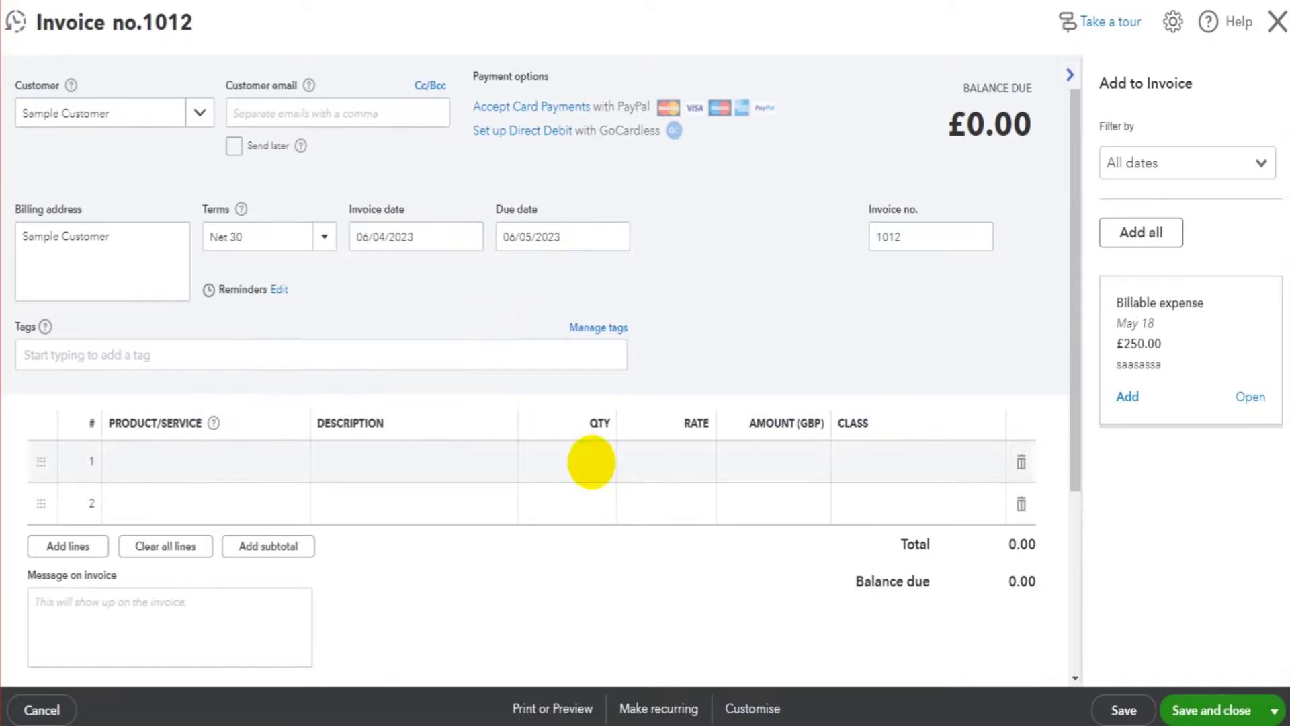
{"action": "left_click", "coordinate": [225, 453]}
{"action": "left_click", "coordinate": [291, 461]}
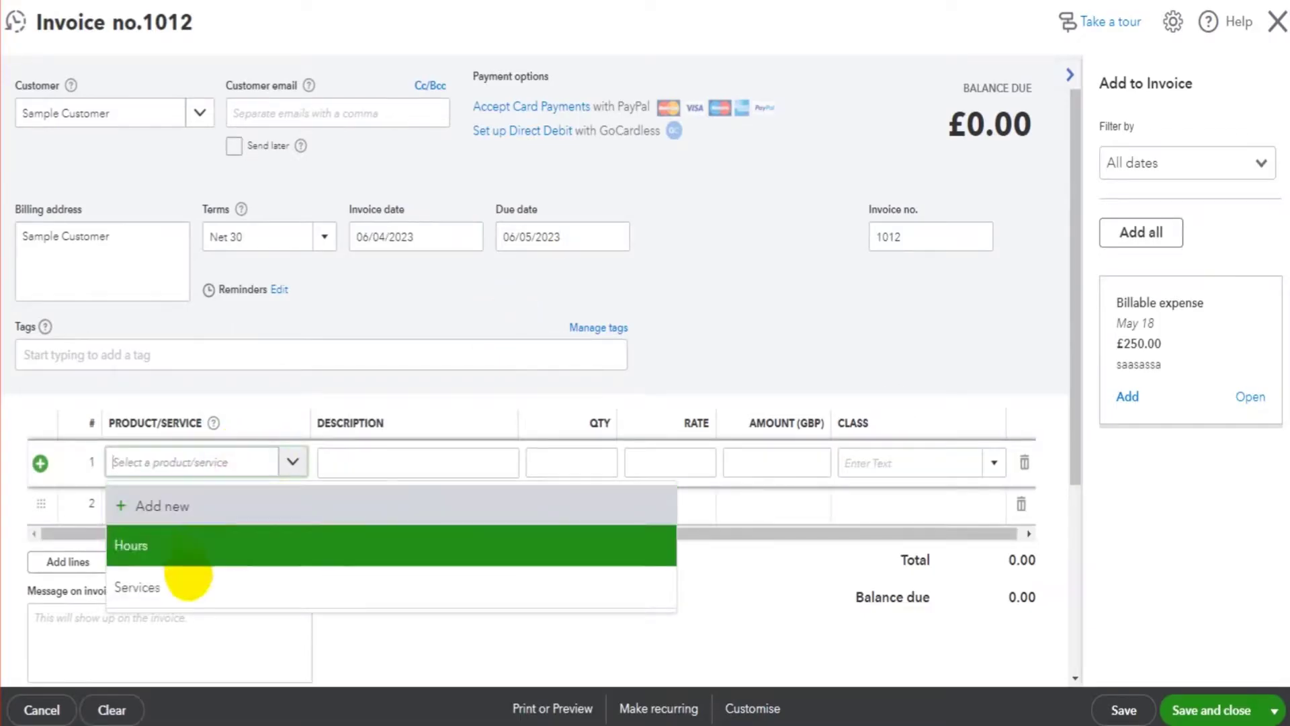
{"action": "left_click", "coordinate": [185, 582]}
{"action": "left_click", "coordinate": [376, 464]}
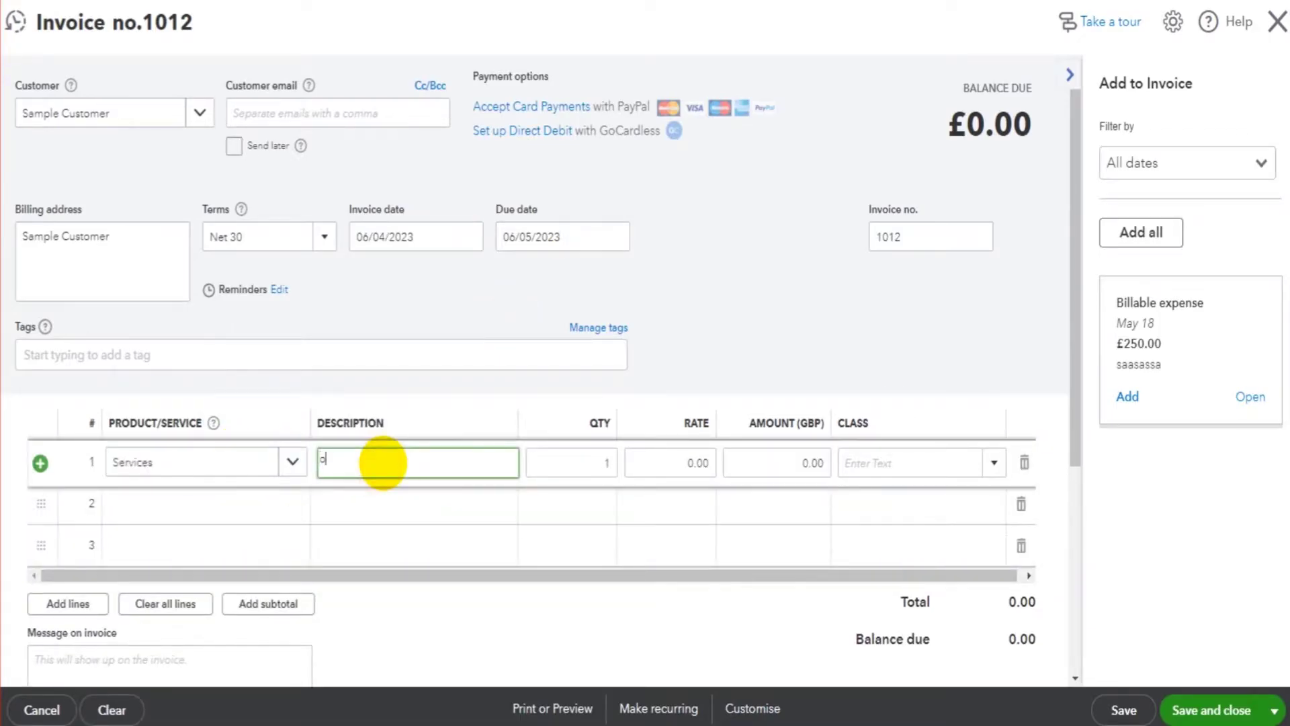
{"action": "left_click", "coordinate": [655, 462]}
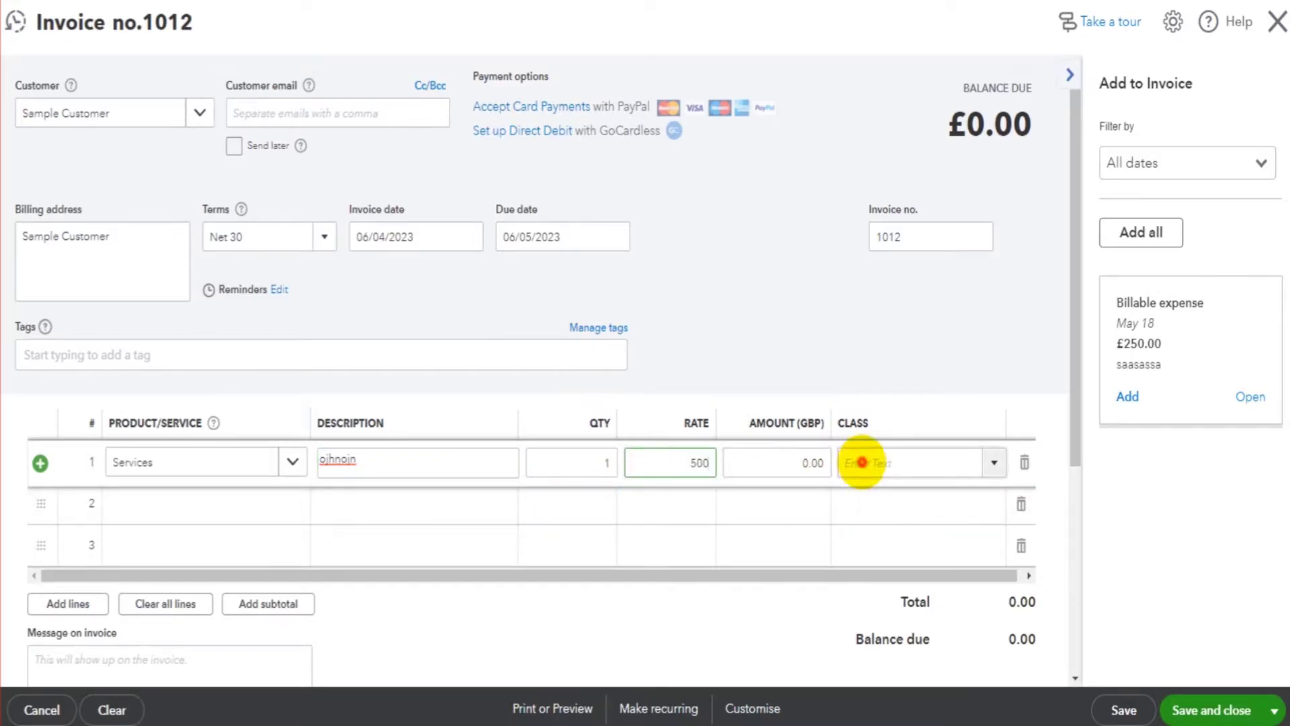
{"action": "left_click", "coordinate": [862, 462]}
{"action": "left_click", "coordinate": [994, 462]}
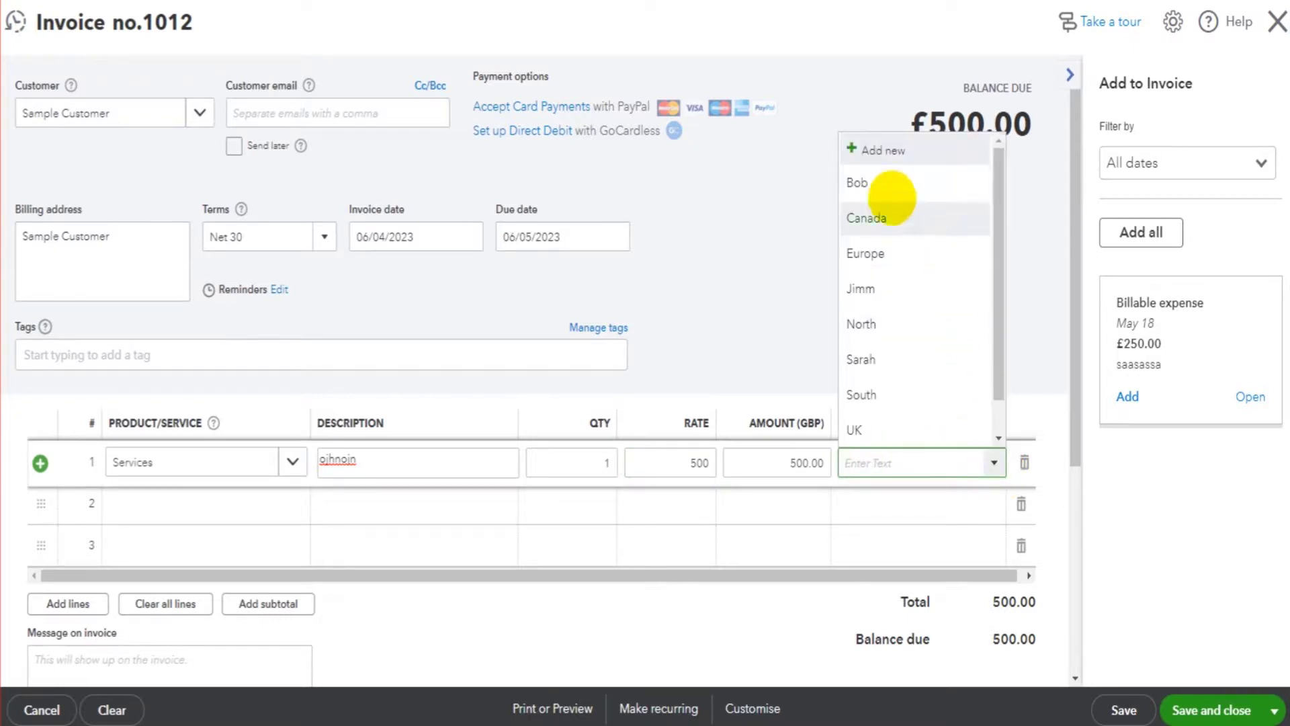
{"action": "left_click", "coordinate": [891, 193]}
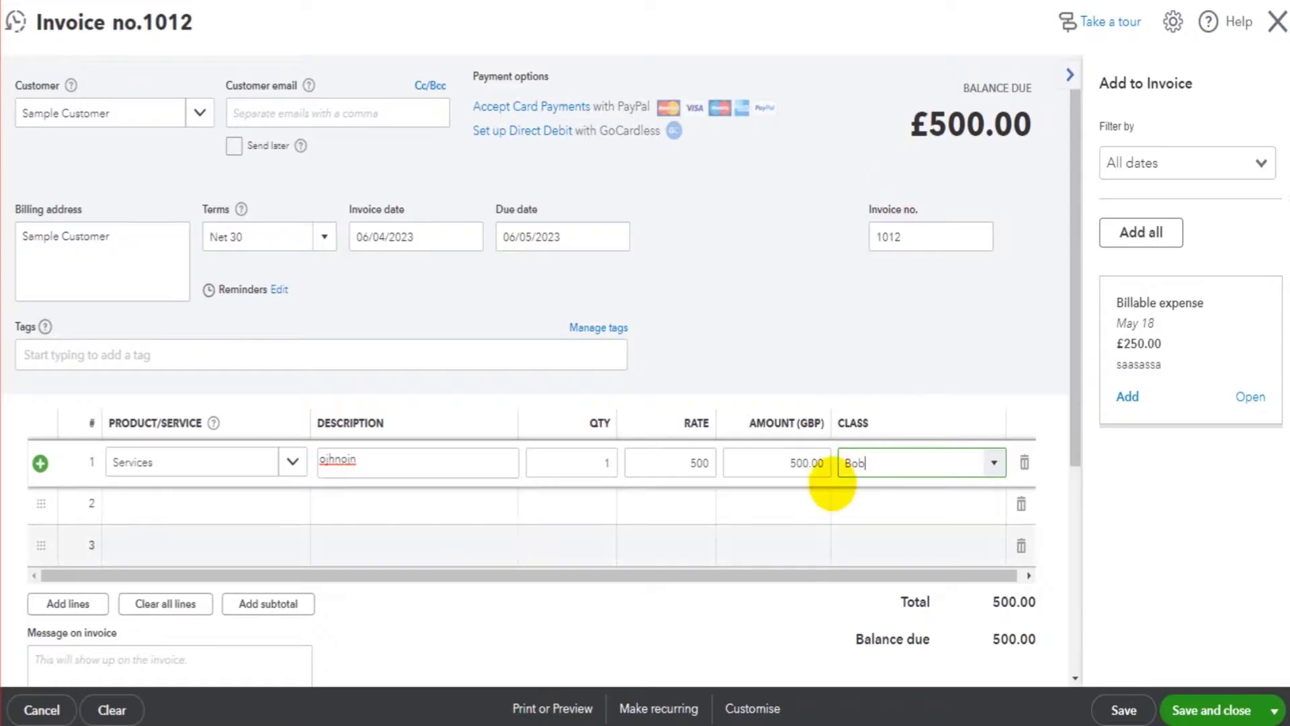
{"action": "key", "text": "ctrl+alt+d"}
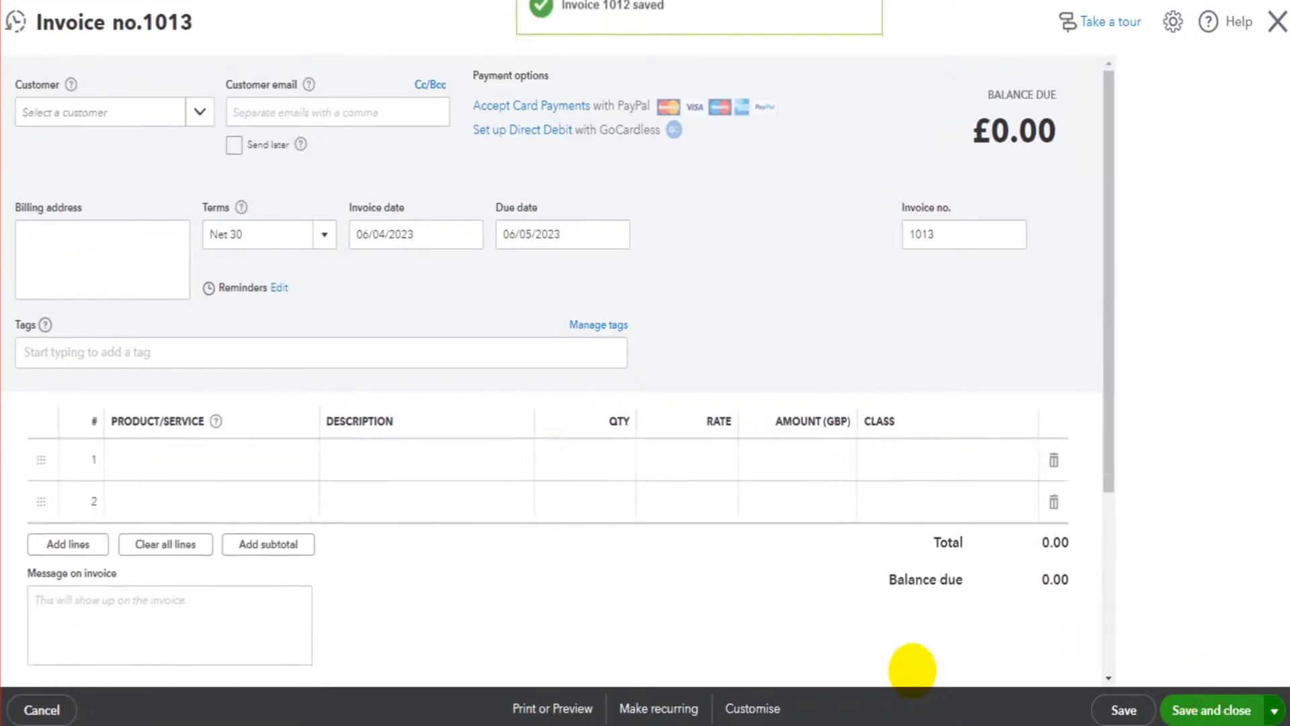
- Create invoice 1013 with an Hours line at rate 123 in class Canada and save it
{"action": "left_click", "coordinate": [1189, 181]}
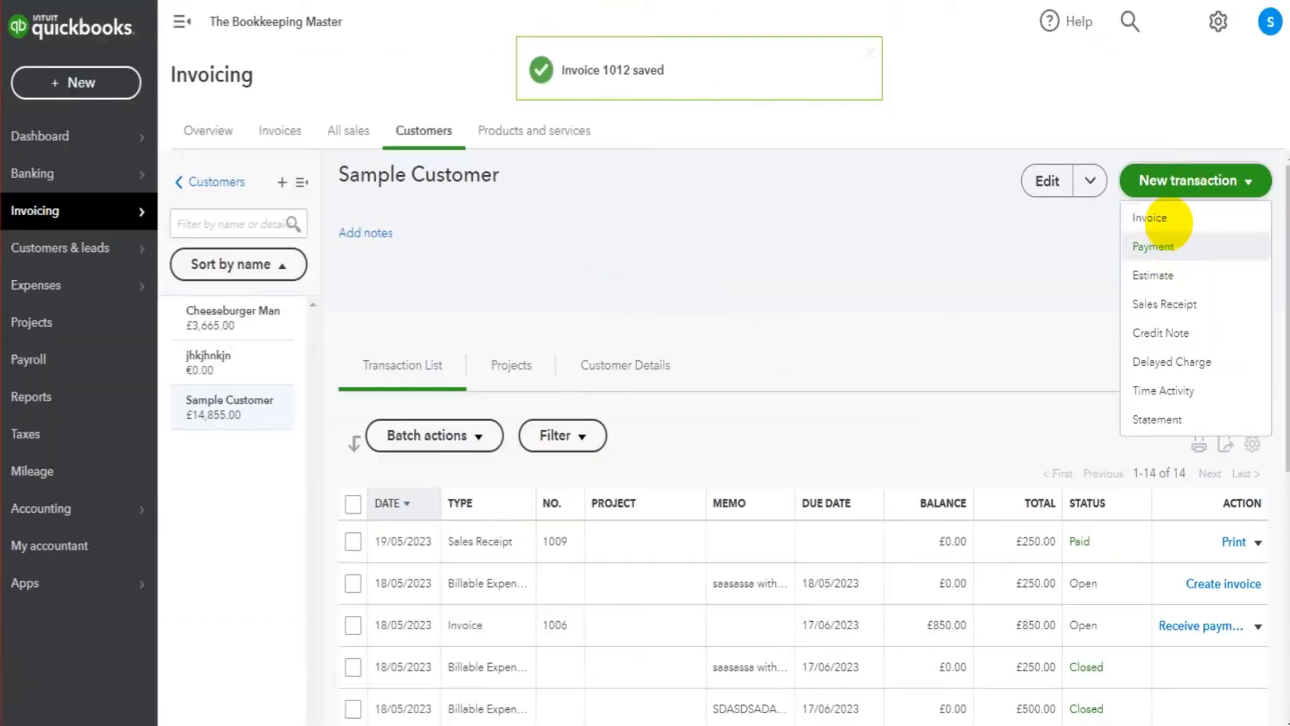
{"action": "scroll", "coordinate": [940, 249], "scroll_direction": "down", "scroll_amount": 2}
{"action": "key", "text": "ctrl+alt+i"}
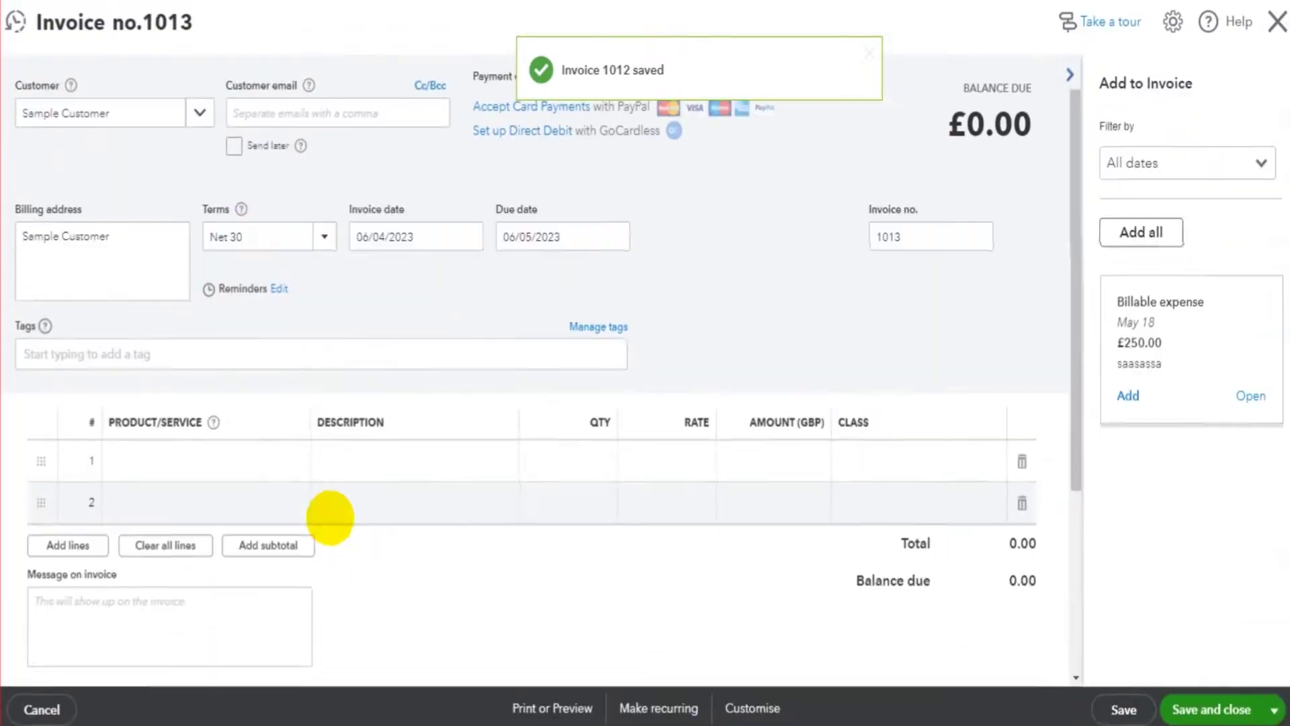
{"action": "left_click", "coordinate": [291, 458]}
{"action": "left_click", "coordinate": [178, 546]}
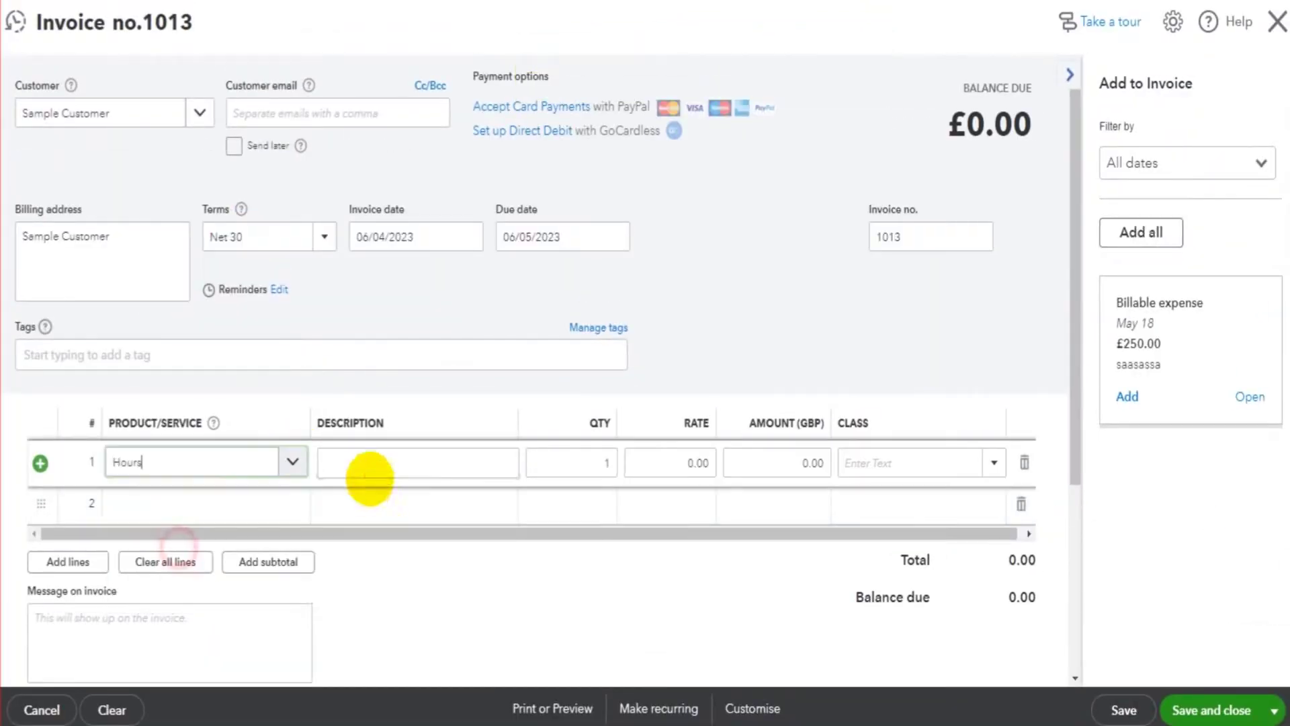
{"action": "left_click", "coordinate": [378, 463]}
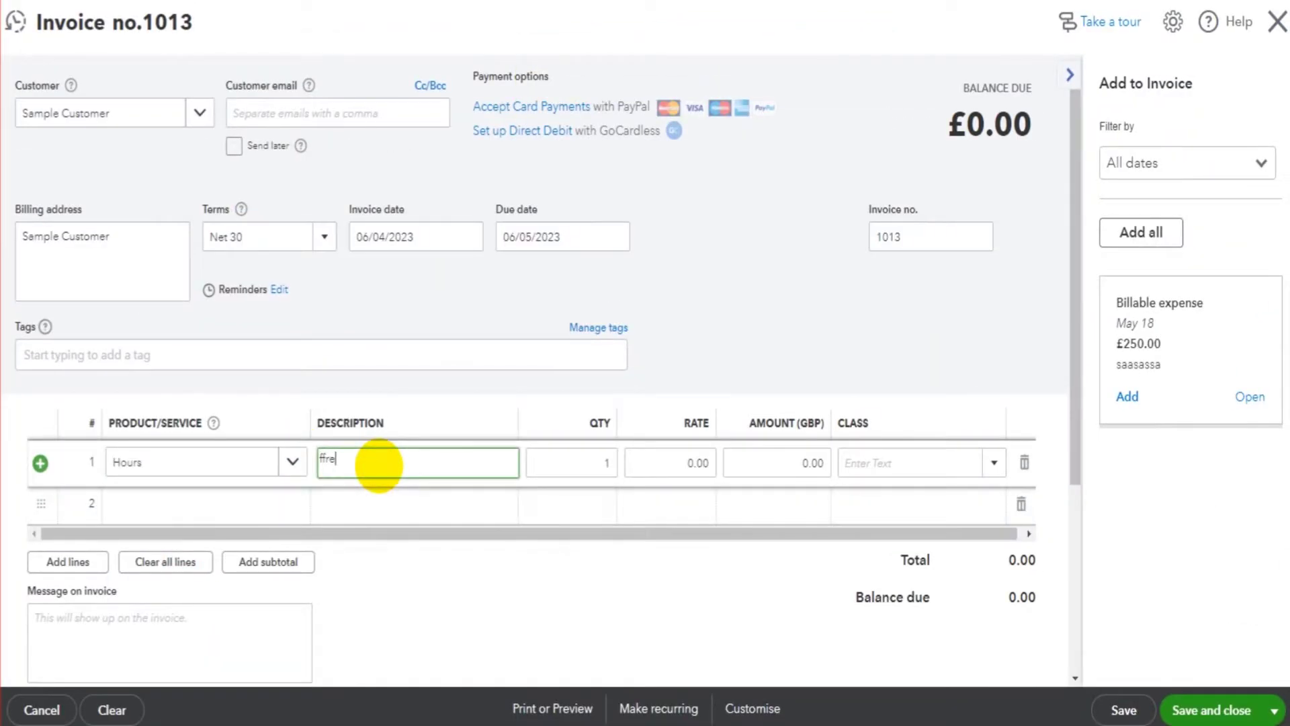
{"action": "left_click", "coordinate": [645, 462]}
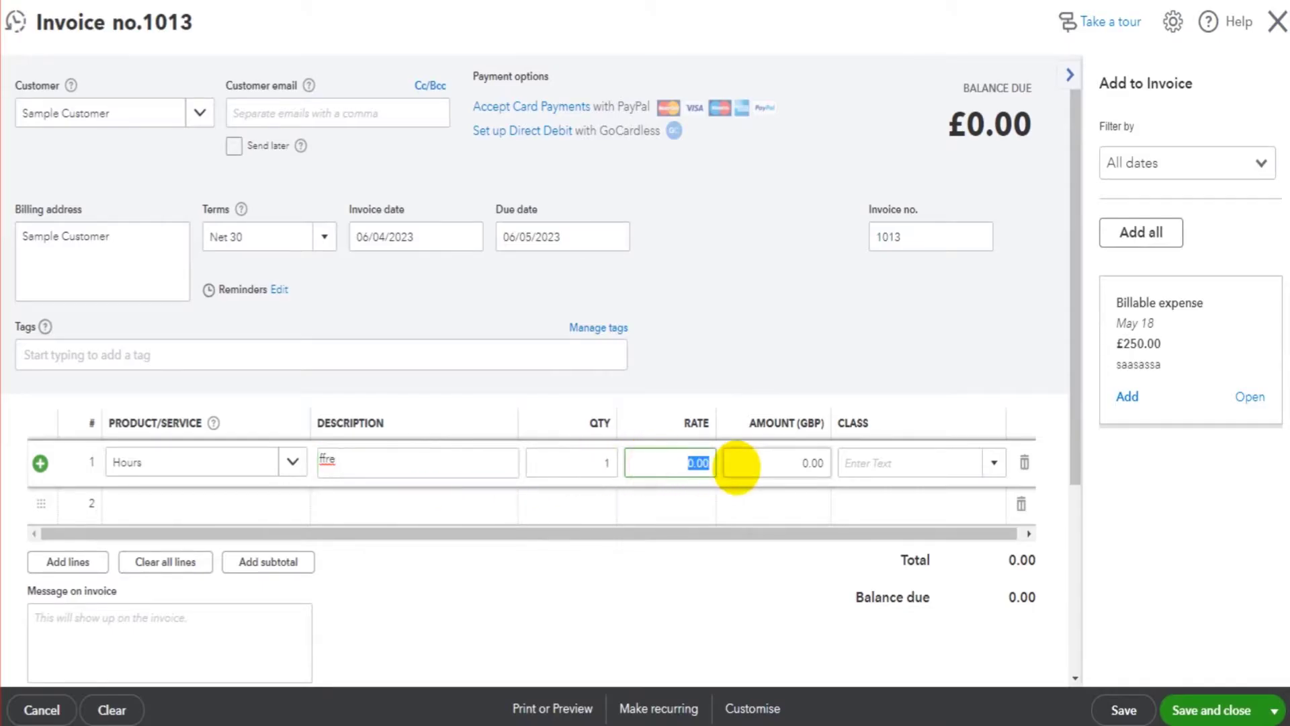
{"action": "type", "text": "123"}
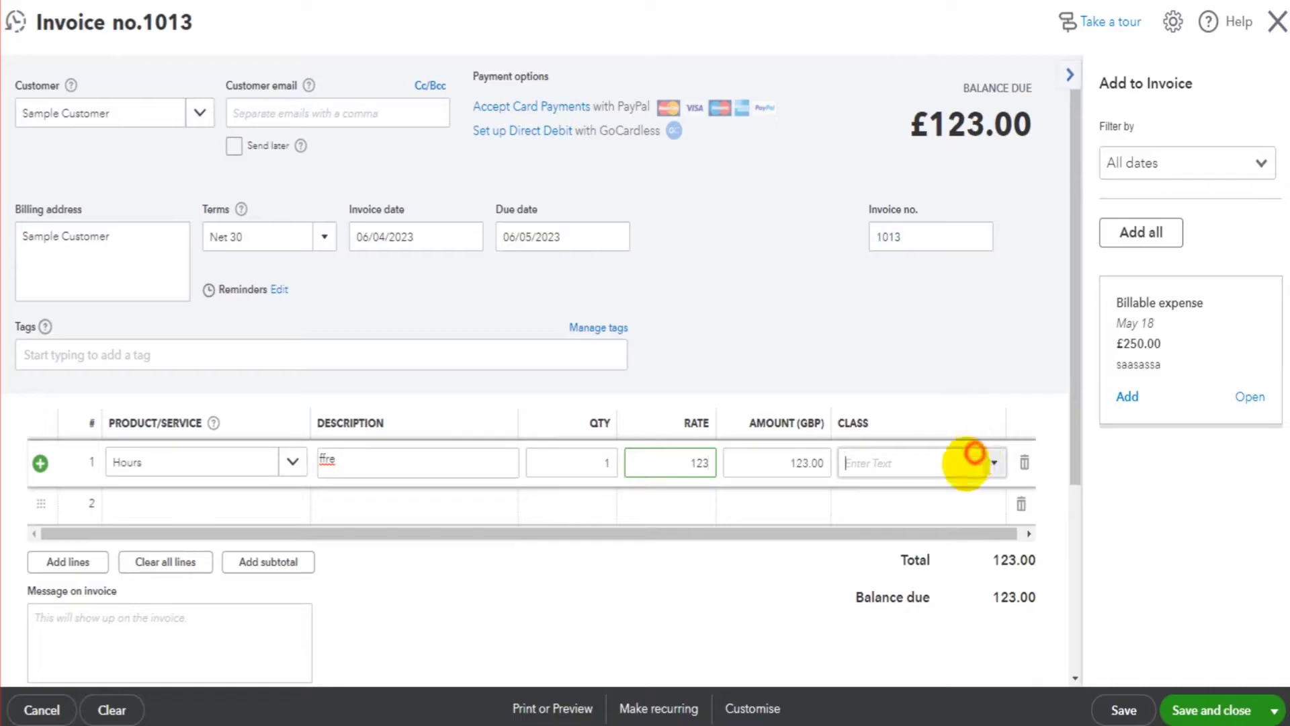
{"action": "left_click", "coordinate": [973, 461]}
{"action": "left_click", "coordinate": [993, 463]}
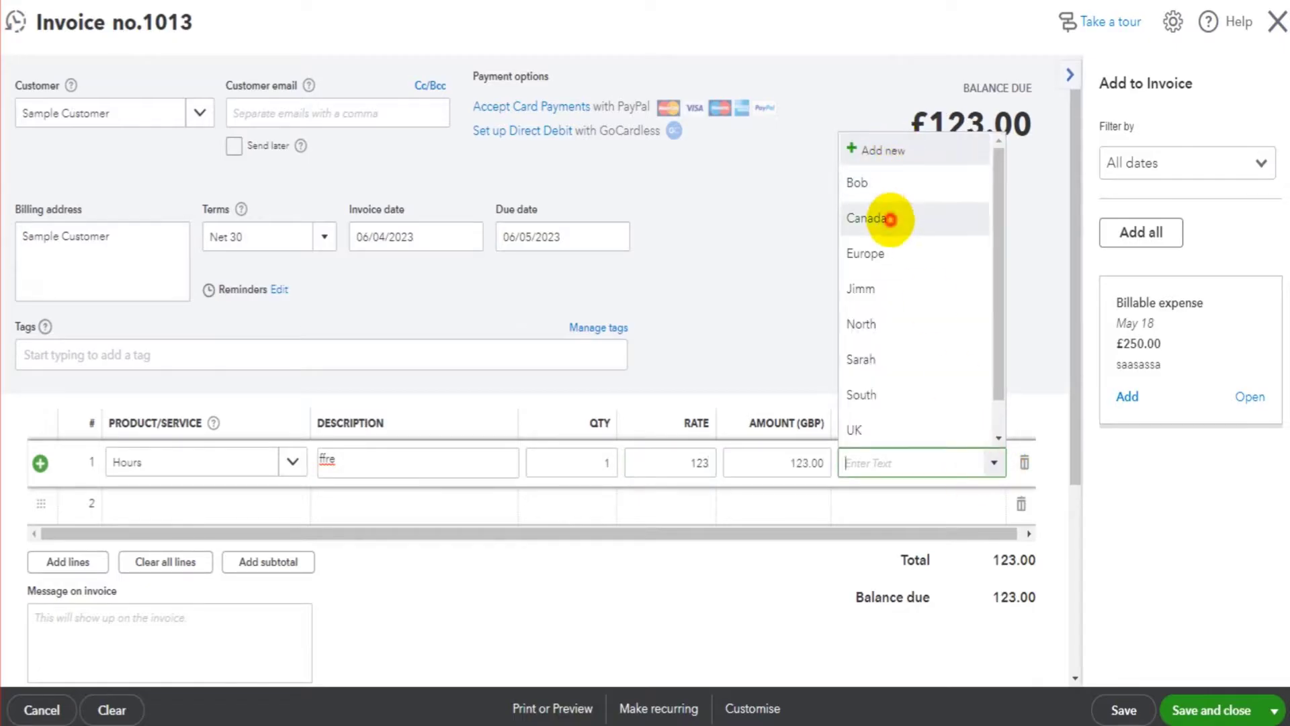
{"action": "left_click", "coordinate": [884, 216]}
{"action": "left_click", "coordinate": [1195, 707]}
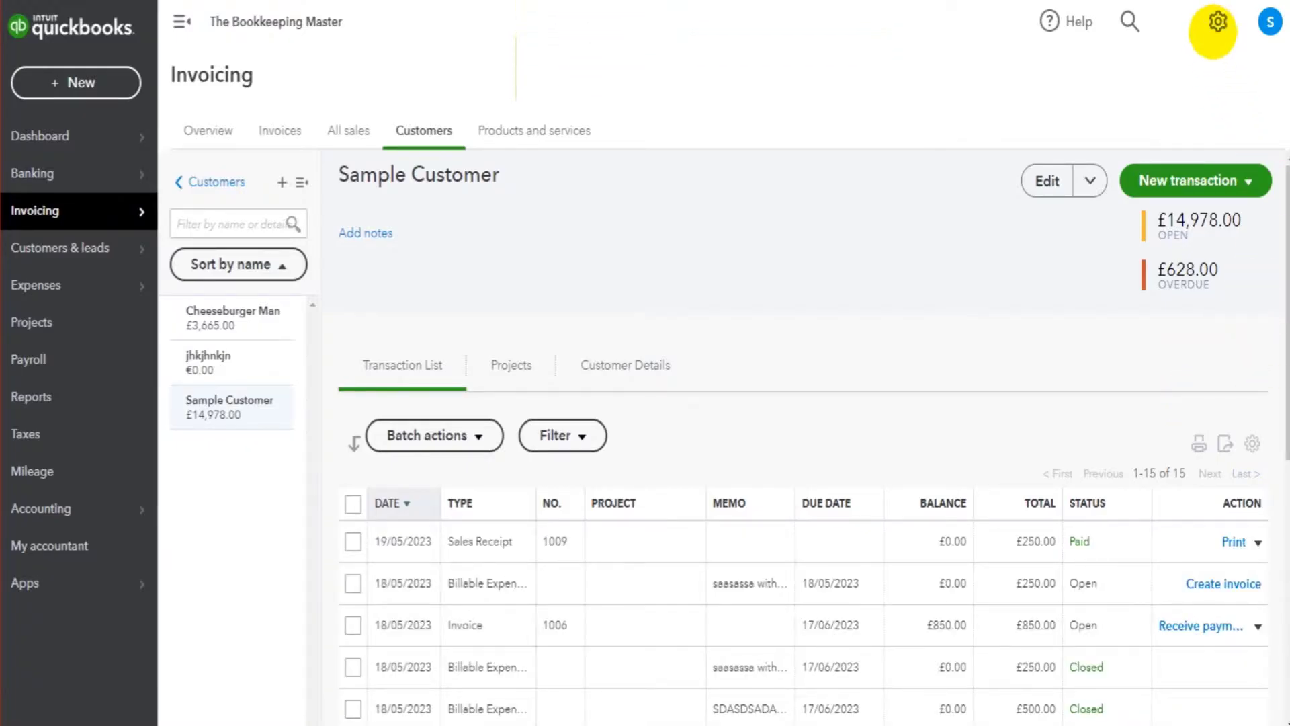
- Run the Class QuickReport for Bob from the Classes list, showing invoice 1012 at £500.00
{"action": "left_click", "coordinate": [1218, 22]}
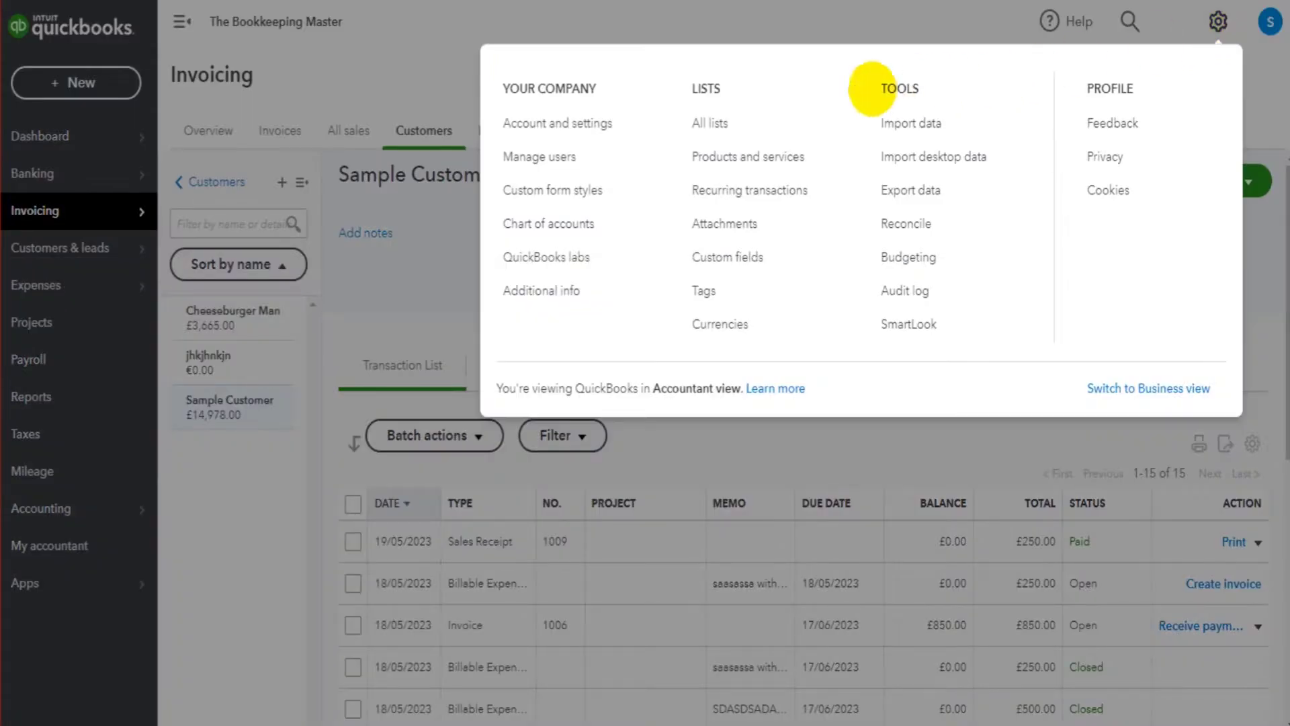
{"action": "left_click", "coordinate": [712, 121]}
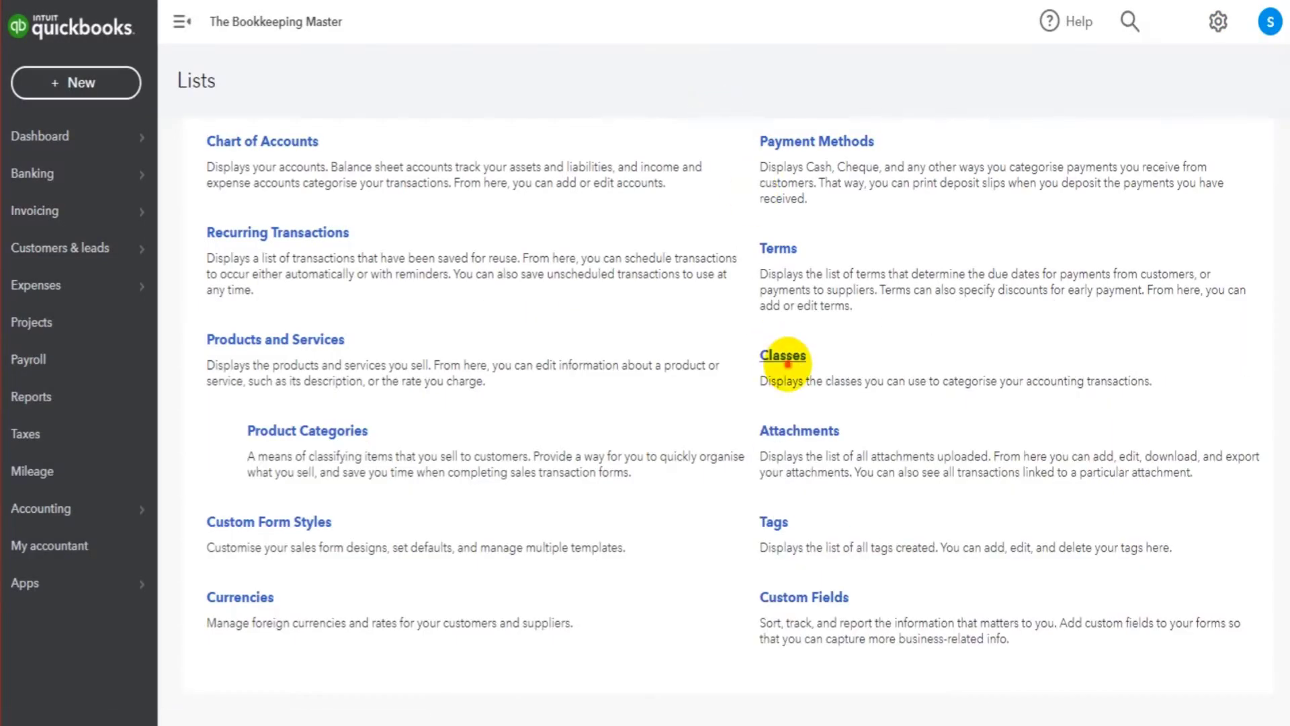
{"action": "left_click", "coordinate": [784, 358]}
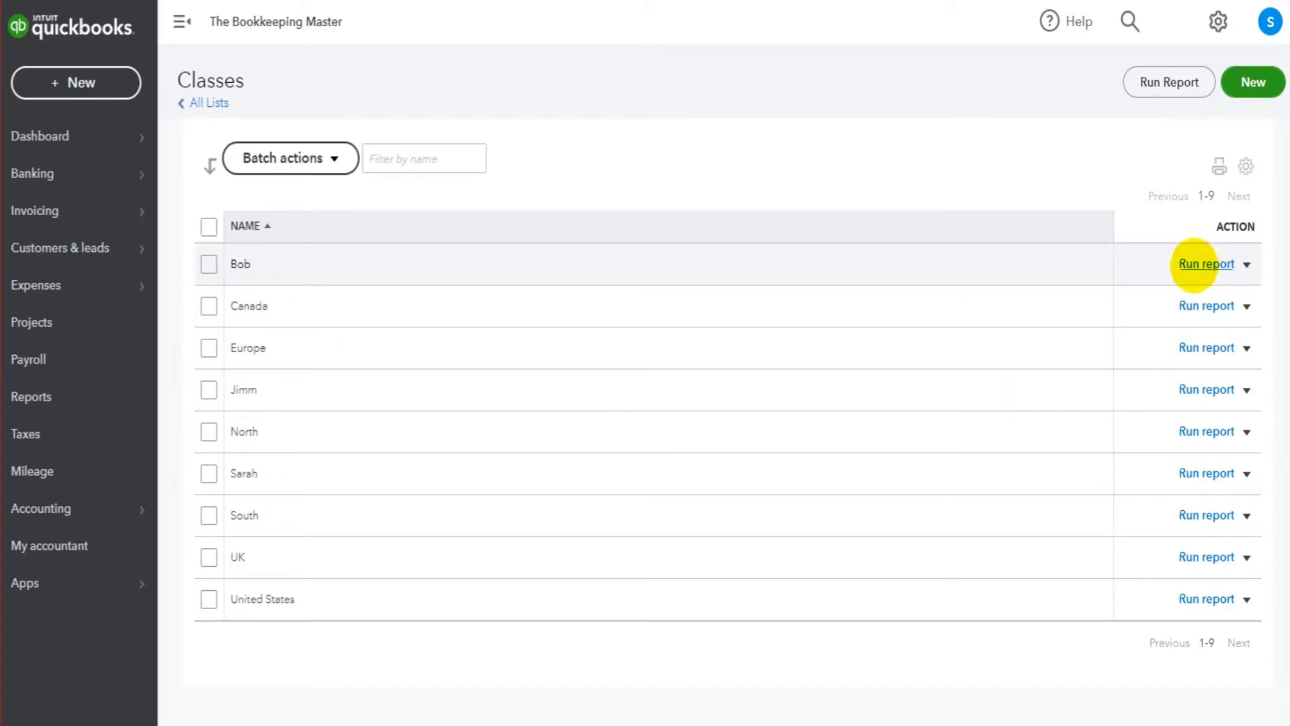
{"action": "left_click", "coordinate": [1203, 262]}
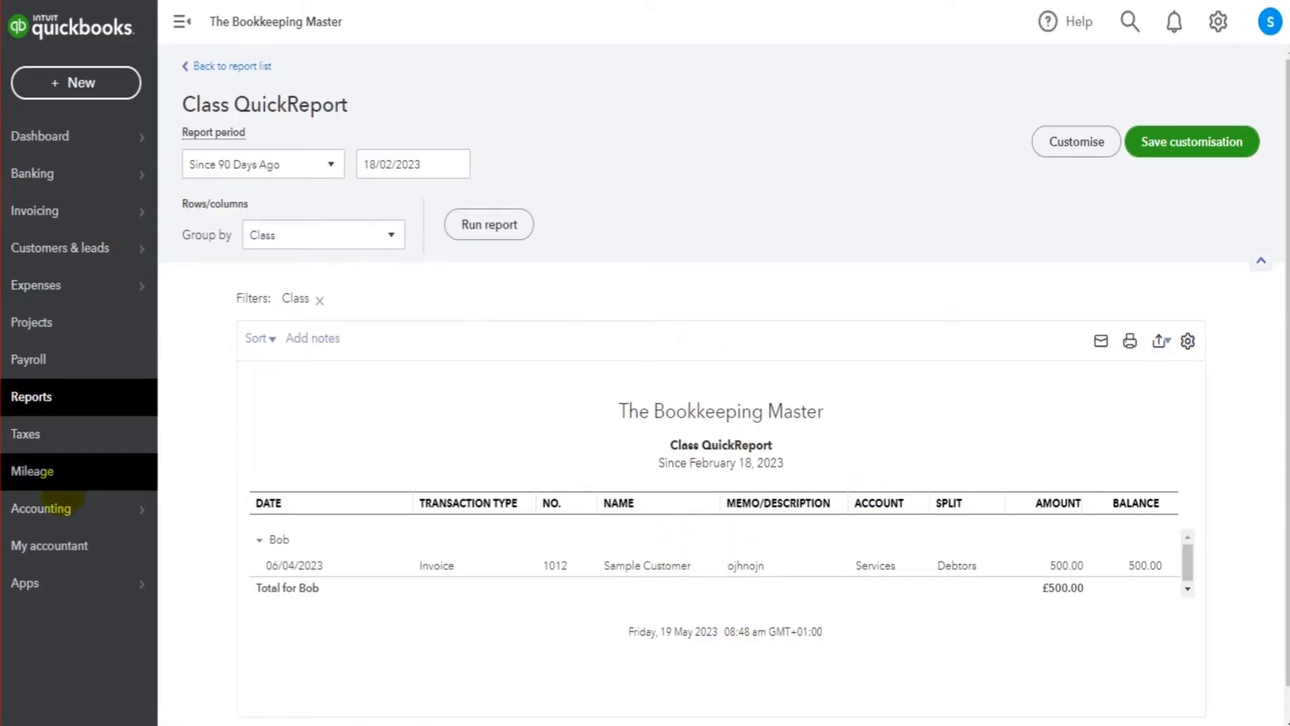
- Search Reports for 'cl' and open Profit and Loss by Class for 1 January–19 May 2023
{"action": "left_click", "coordinate": [59, 396]}
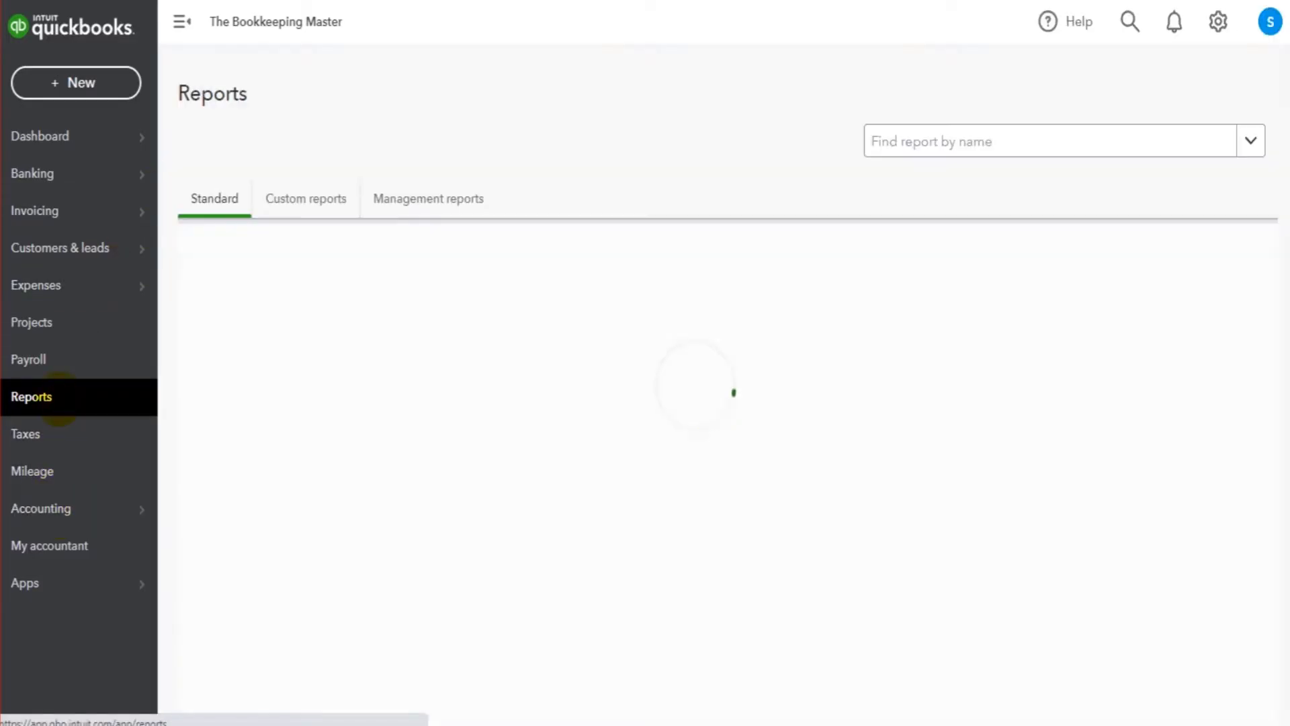
{"action": "left_click", "coordinate": [1036, 137]}
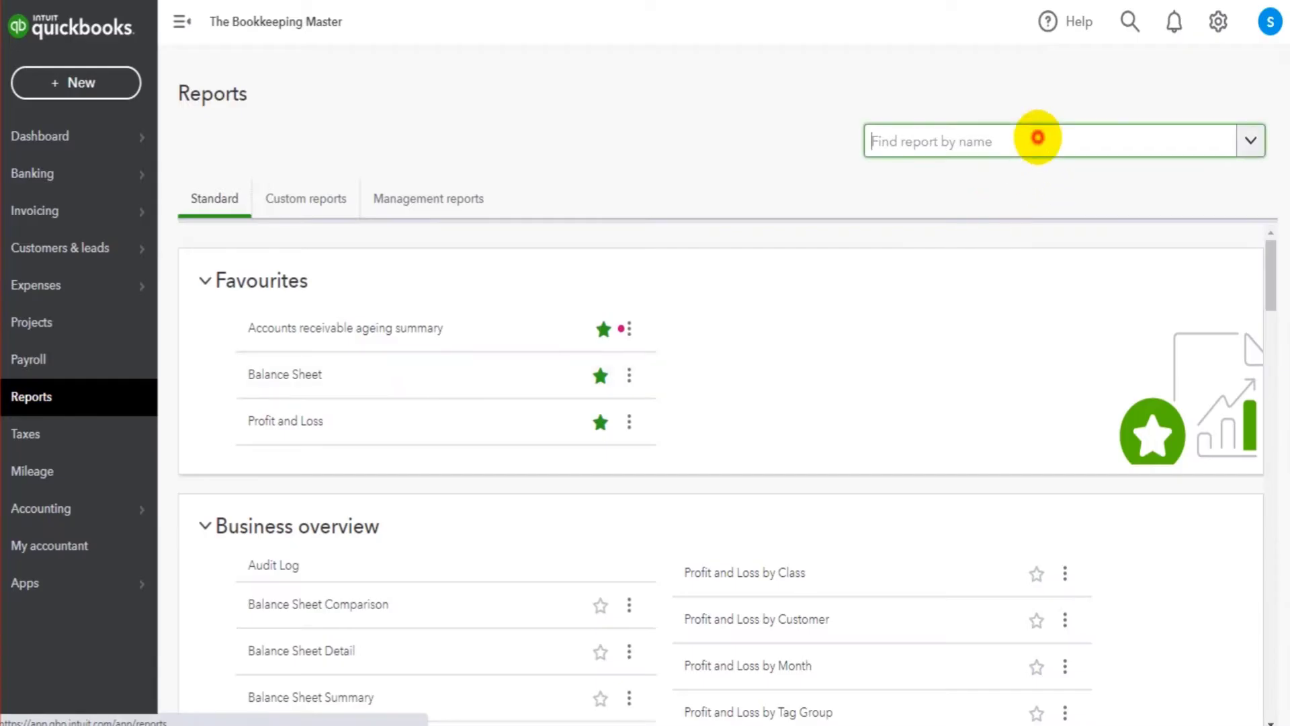
{"action": "type", "text": "class"}
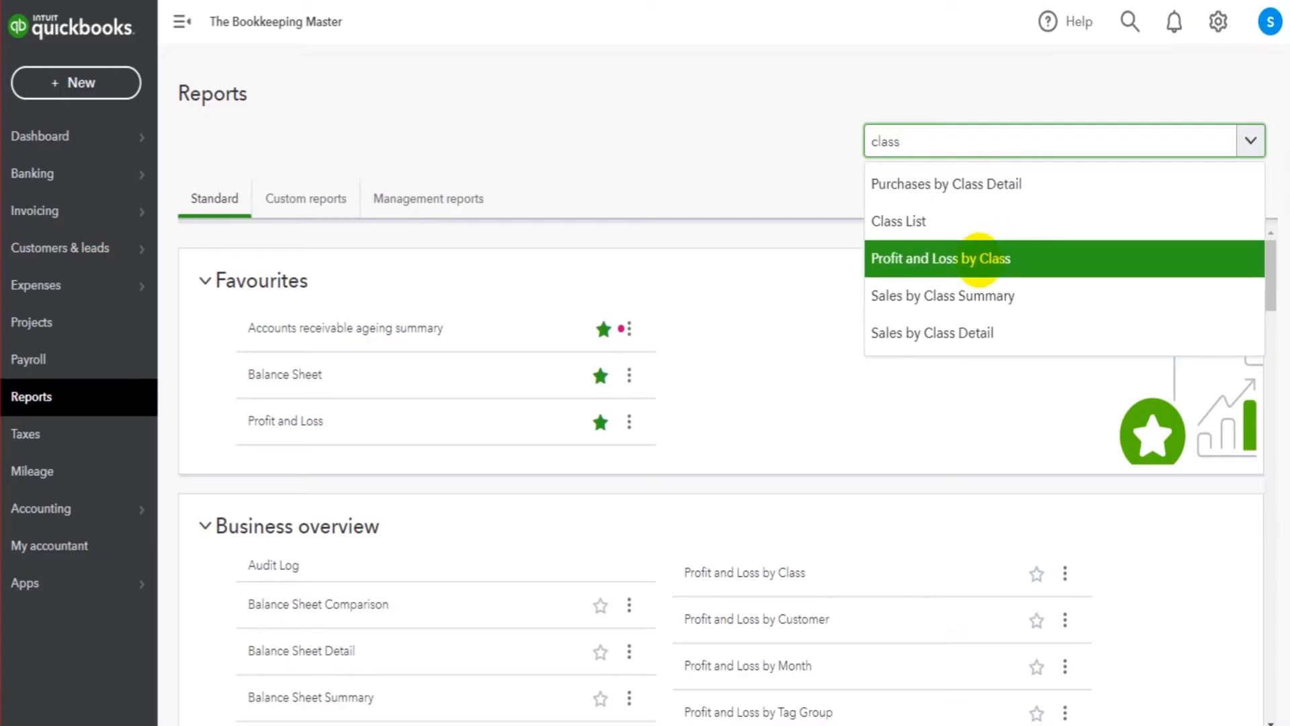
{"action": "left_click", "coordinate": [978, 259]}
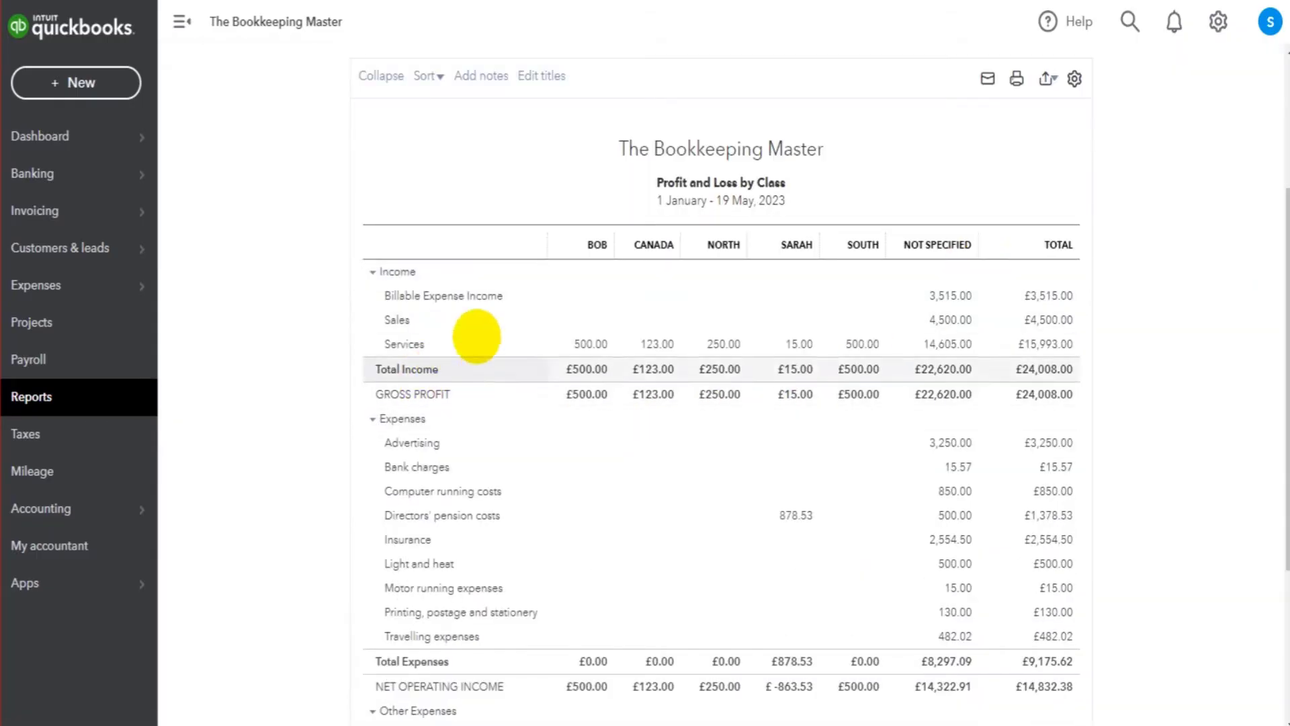
- Scroll through the Profit and Loss by Class report to review each class column's income and expenses
{"action": "scroll", "coordinate": [602, 504], "scroll_direction": "down", "scroll_amount": 4}
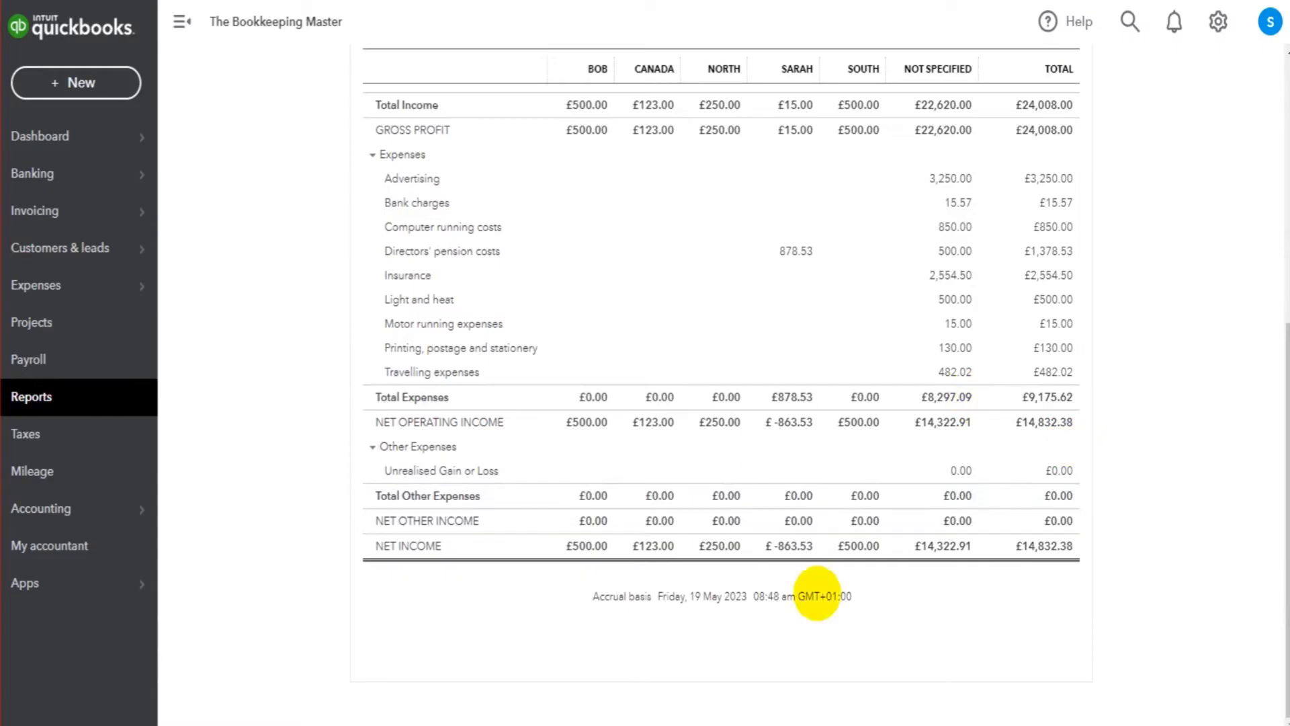
{"action": "scroll", "coordinate": [875, 590], "scroll_direction": "up", "scroll_amount": 5}
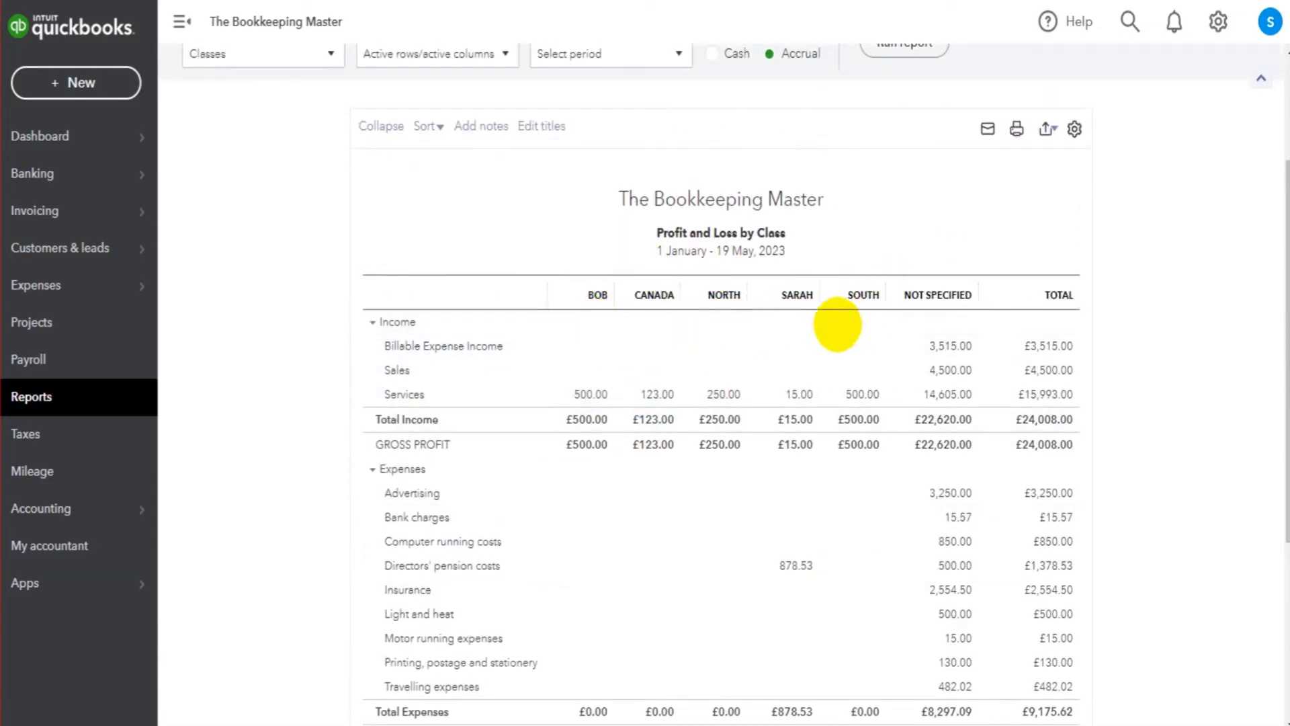
{"action": "scroll", "coordinate": [890, 453], "scroll_direction": "down", "scroll_amount": 3}
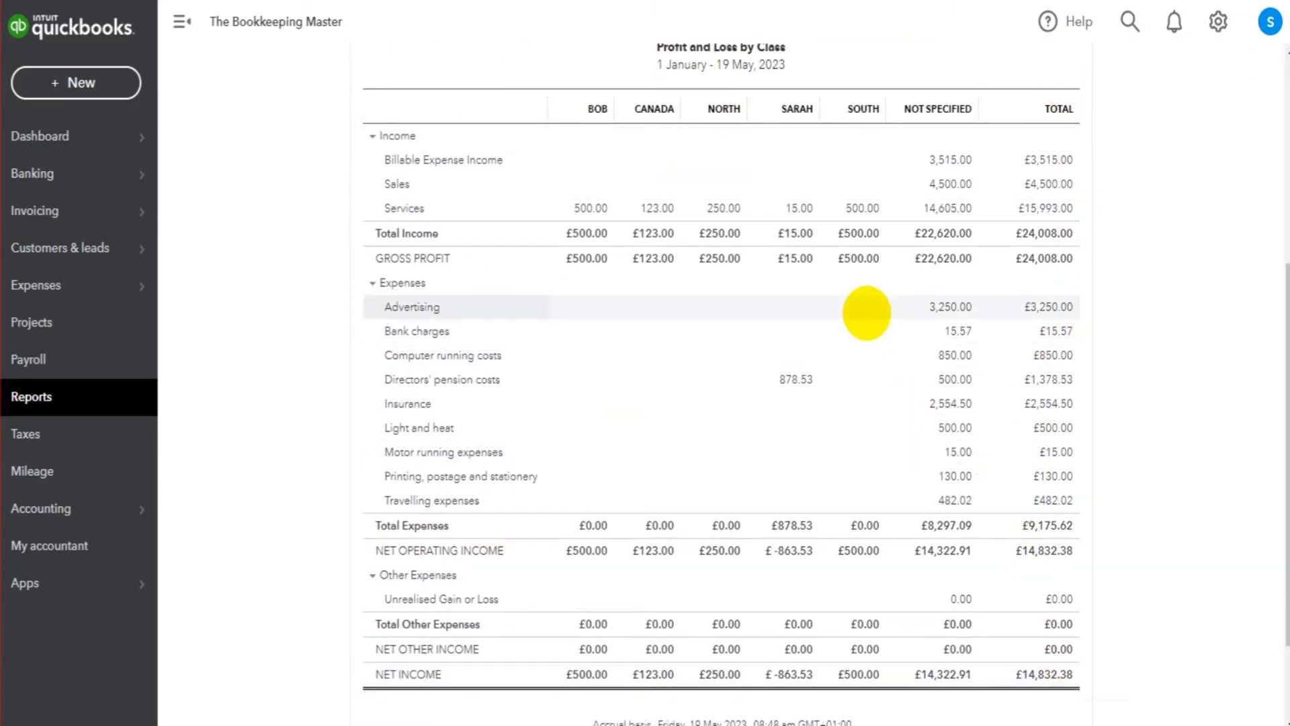
{"action": "scroll", "coordinate": [866, 313], "scroll_direction": "up", "scroll_amount": 6}
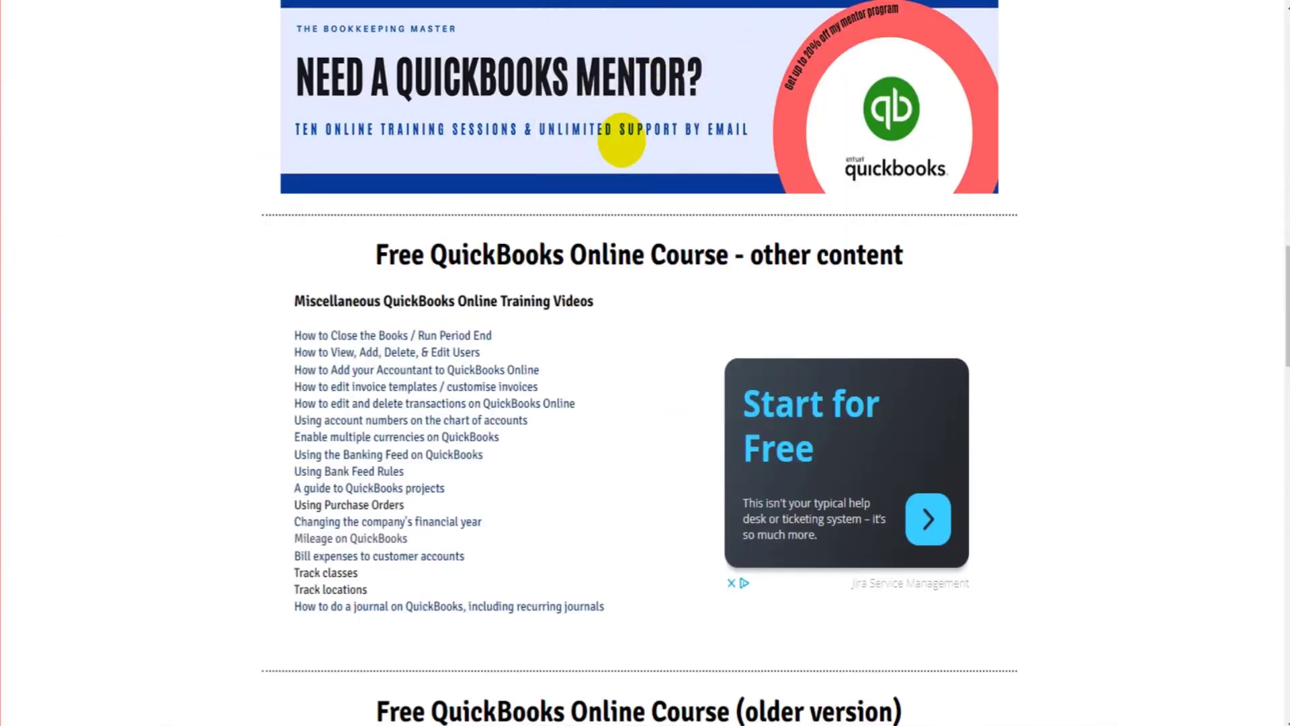
{"action": "scroll", "coordinate": [604, 225], "scroll_direction": "up", "scroll_amount": 20}
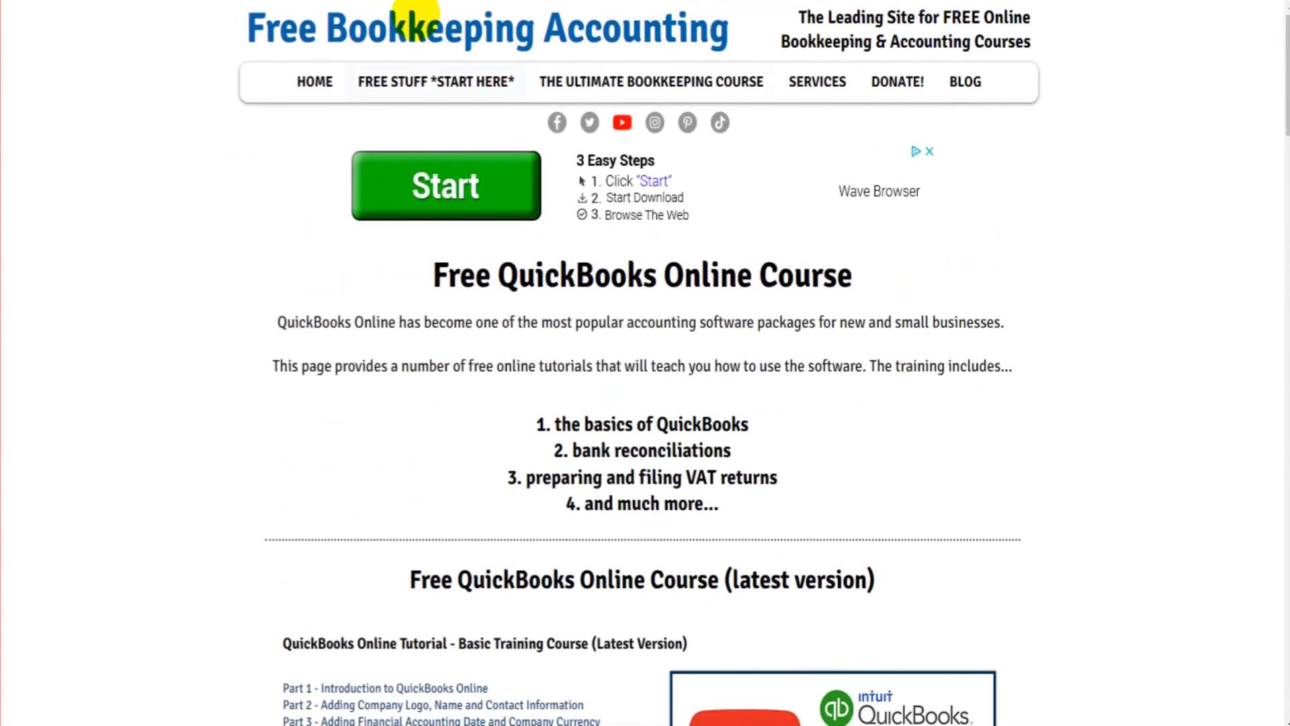
{"action": "left_click", "coordinate": [361, 76]}
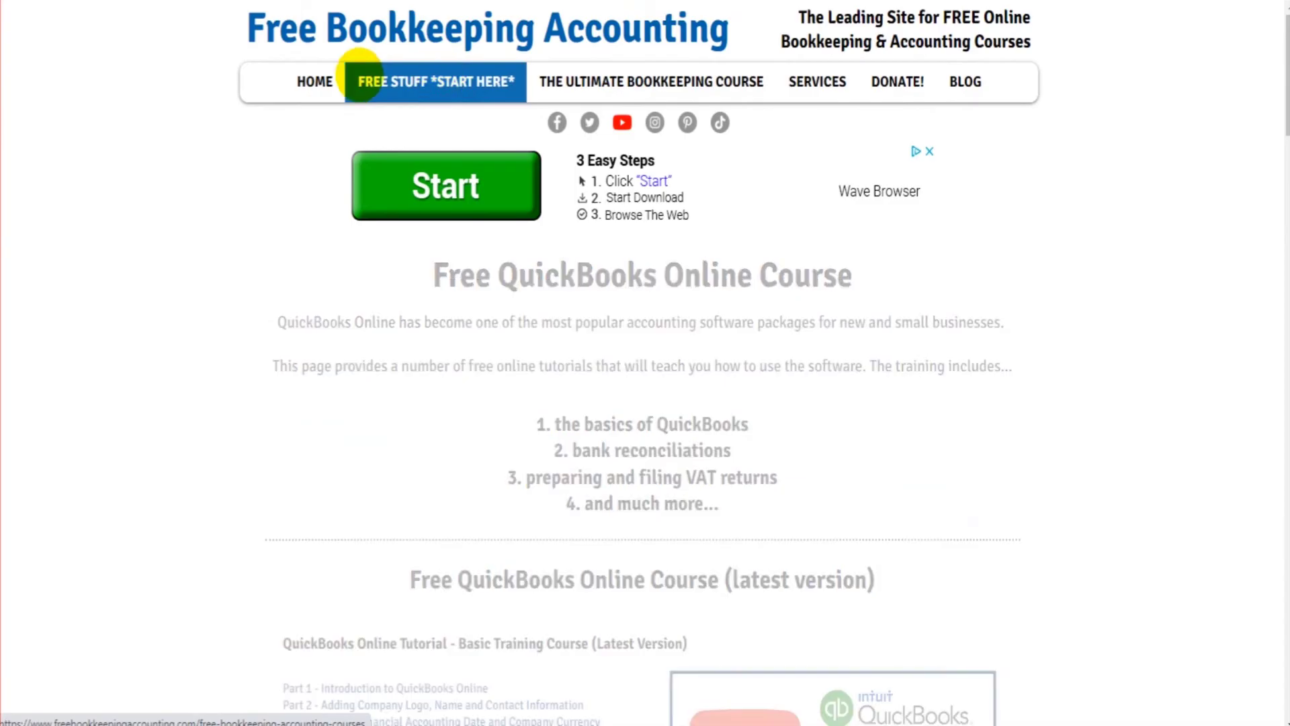
{"action": "scroll", "coordinate": [711, 216], "scroll_direction": "down", "scroll_amount": 8}
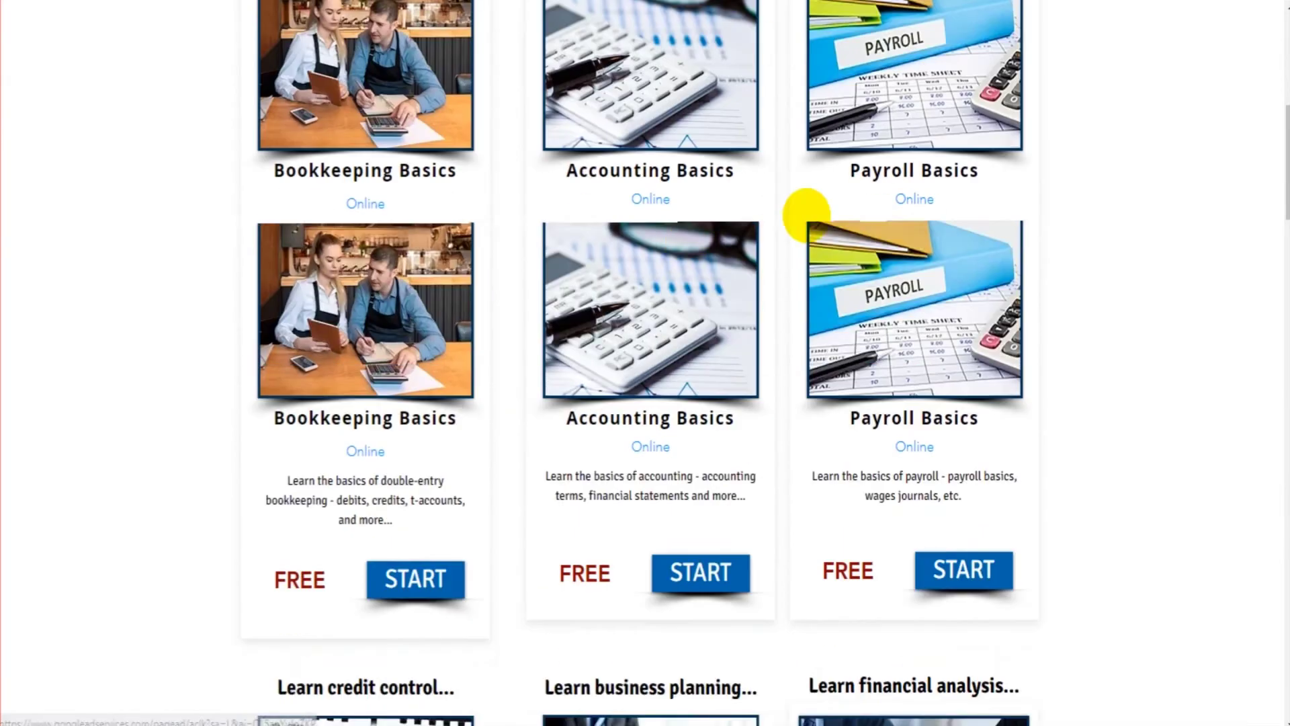
{"action": "scroll", "coordinate": [645, 362], "scroll_direction": "down", "scroll_amount": 4}
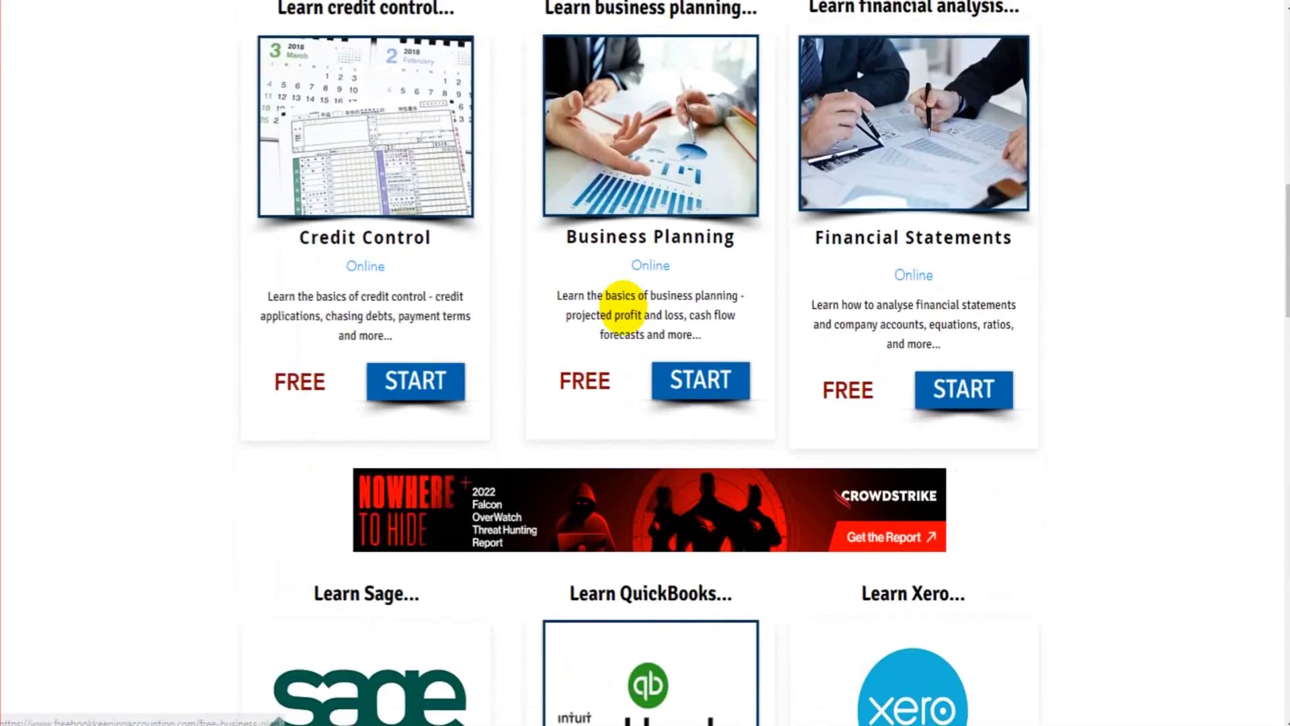
{"action": "scroll", "coordinate": [623, 308], "scroll_direction": "down", "scroll_amount": 7}
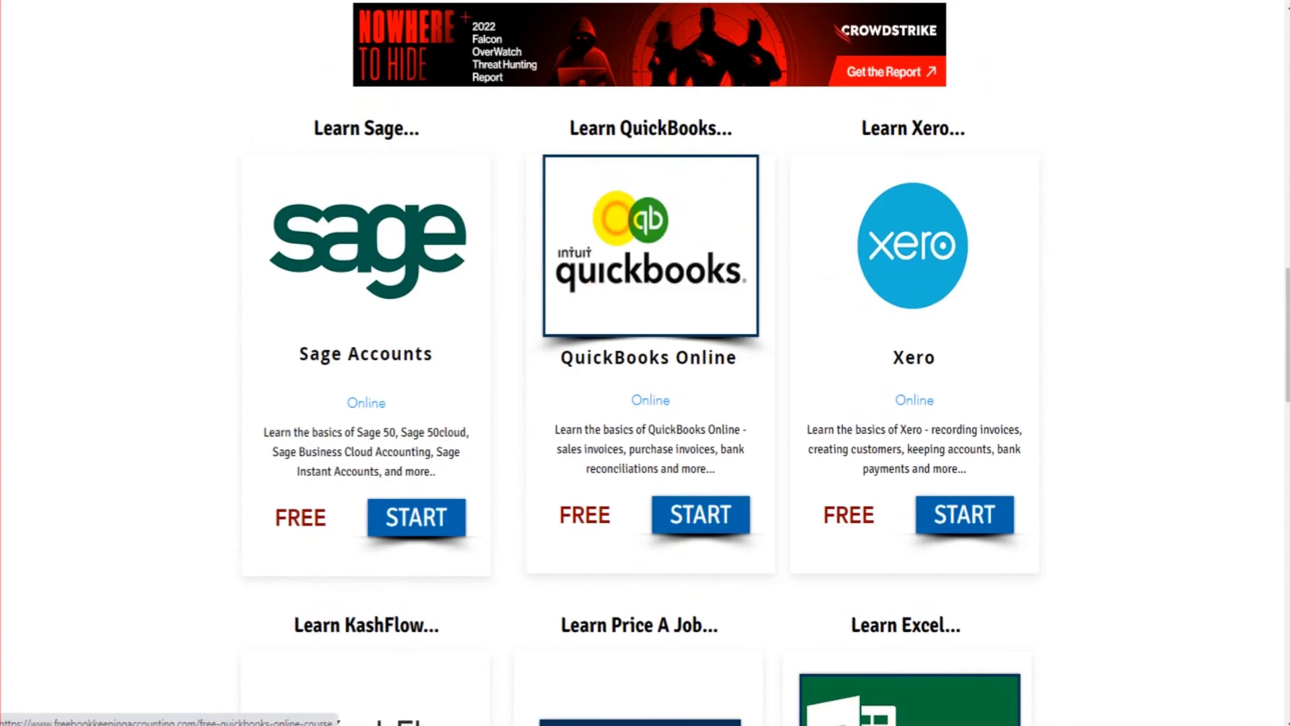
{"action": "left_click", "coordinate": [610, 207]}
{"action": "scroll", "coordinate": [531, 222], "scroll_direction": "down", "scroll_amount": 8}
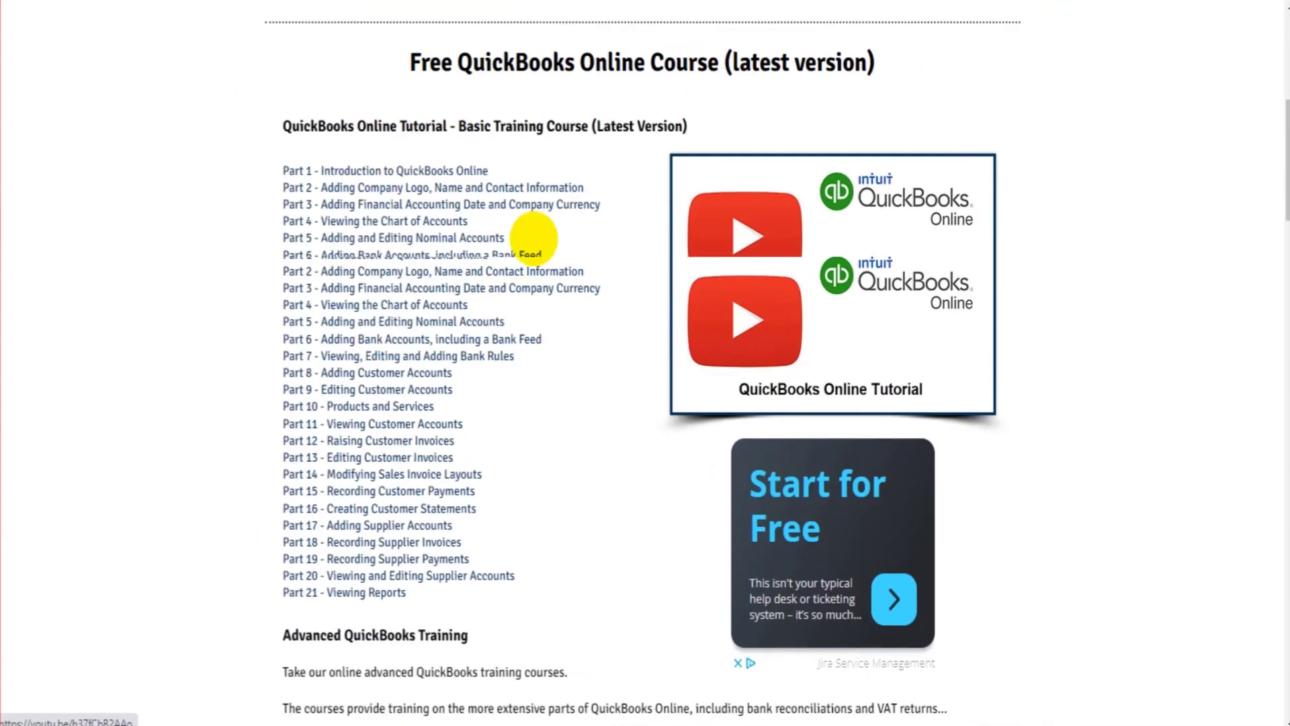
{"action": "scroll", "coordinate": [533, 238], "scroll_direction": "down", "scroll_amount": 7}
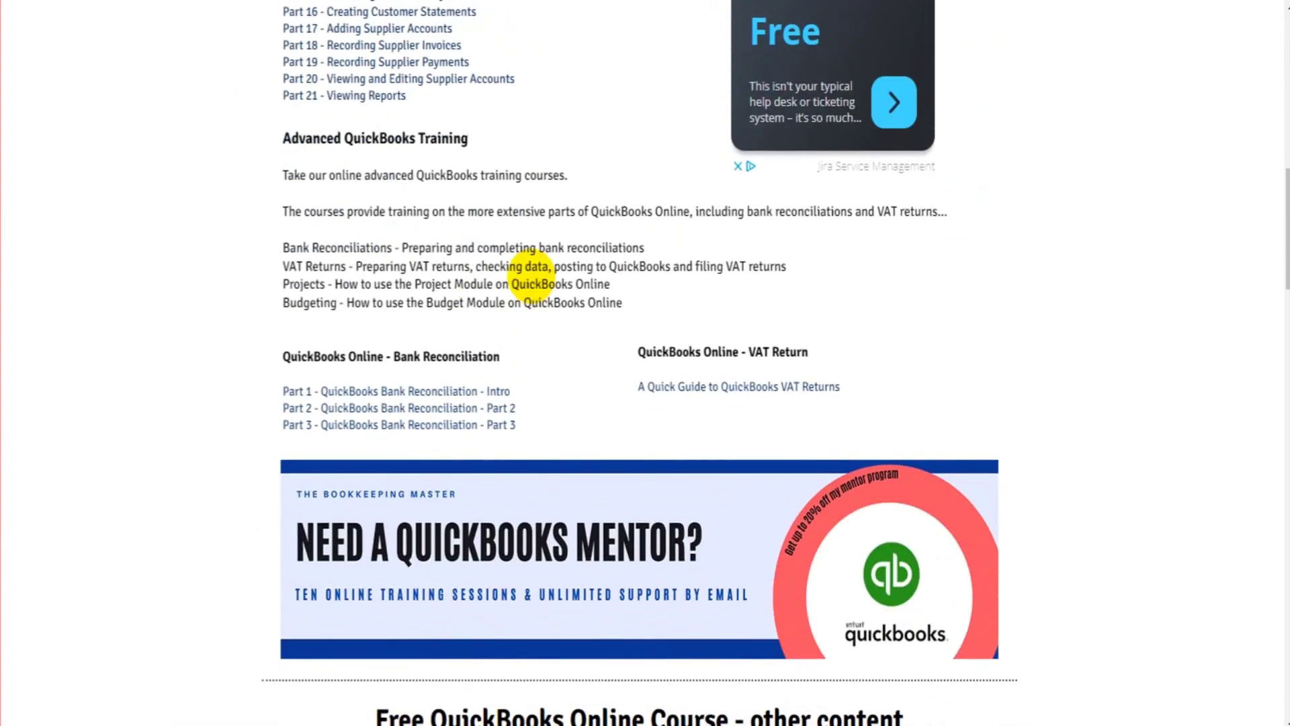
{"action": "scroll", "coordinate": [532, 268], "scroll_direction": "down", "scroll_amount": 10}
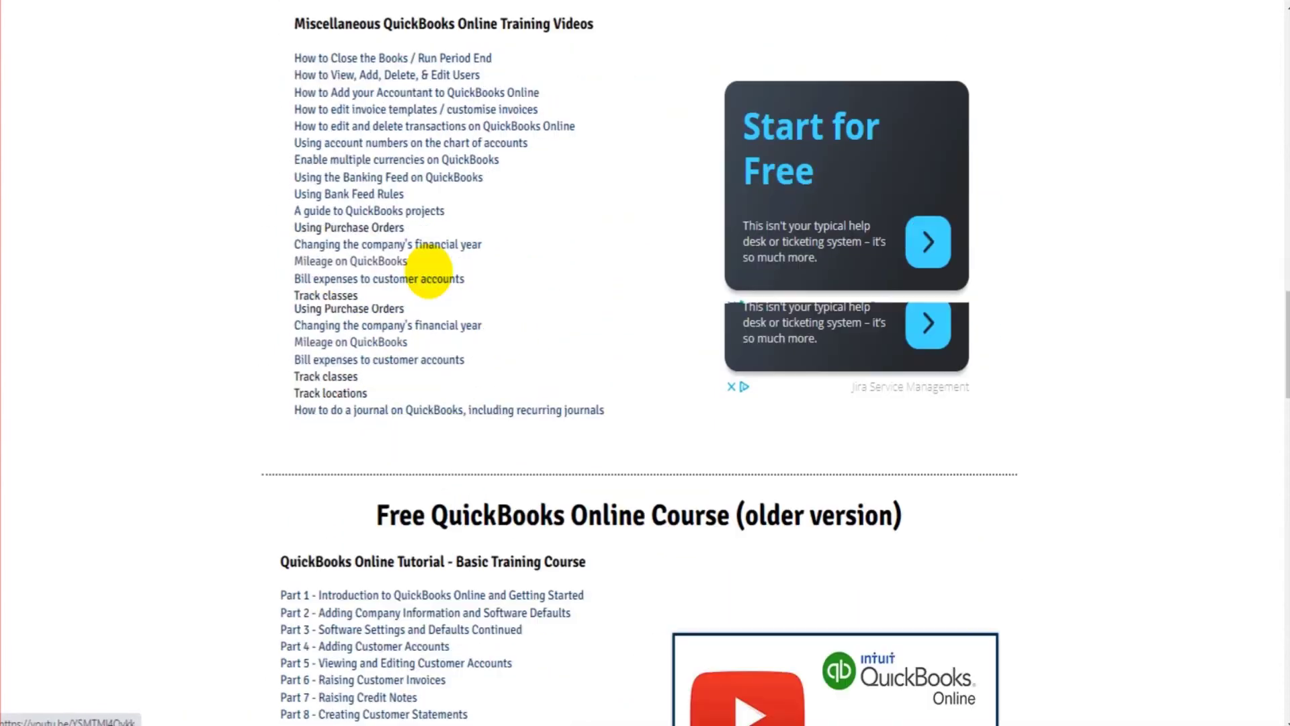
{"action": "scroll", "coordinate": [403, 376], "scroll_direction": "down", "scroll_amount": 6}
{"action": "scroll", "coordinate": [362, 424], "scroll_direction": "up", "scroll_amount": 8}
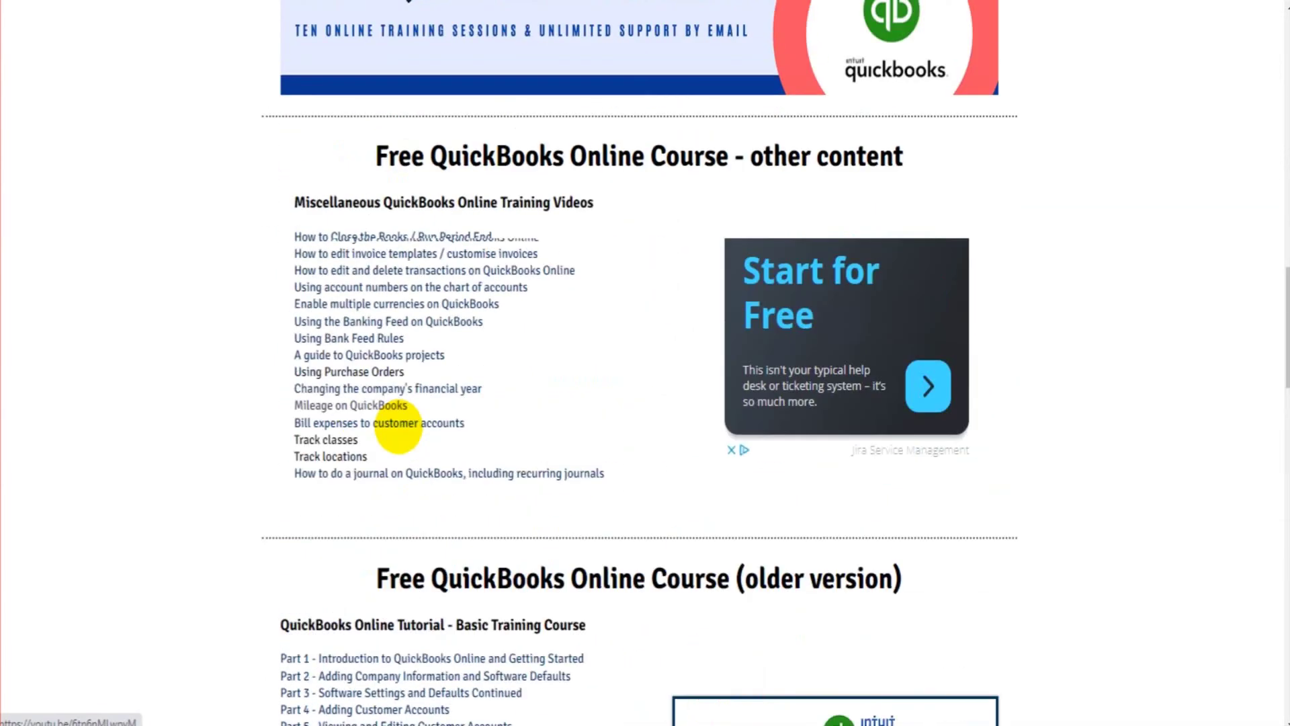
{"action": "scroll", "coordinate": [437, 437], "scroll_direction": "up", "scroll_amount": 10}
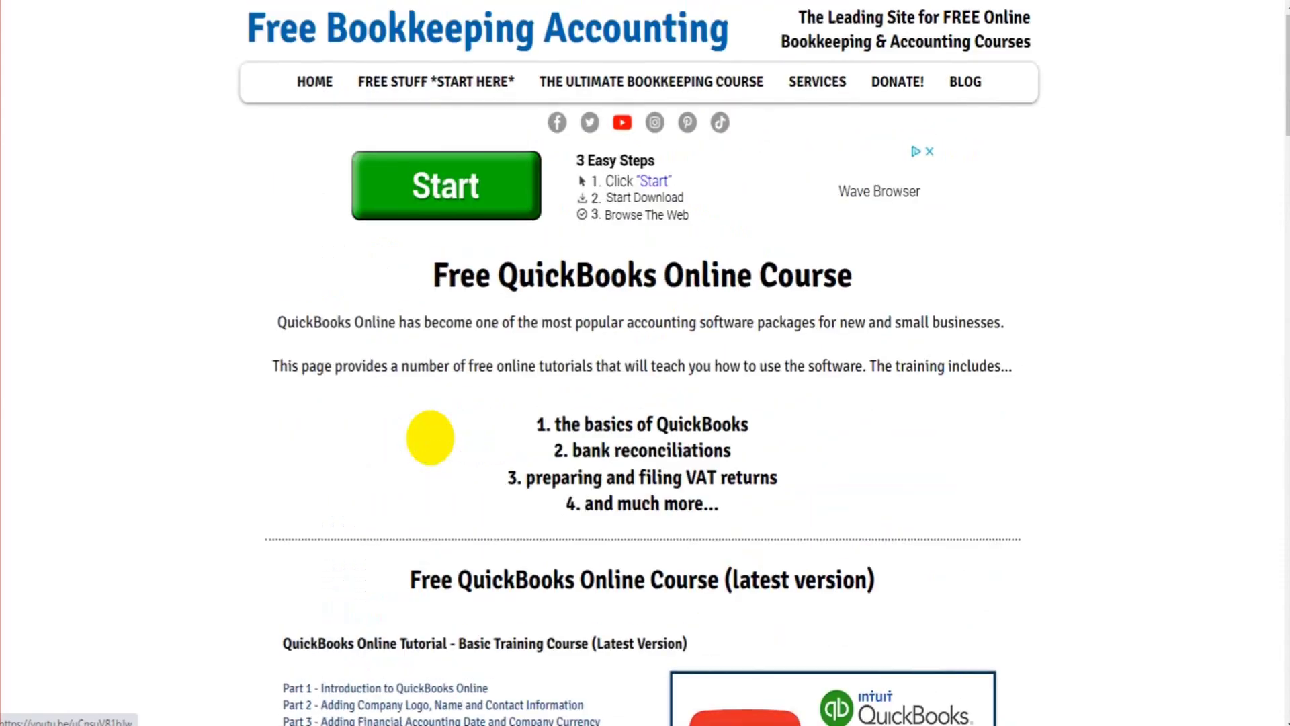